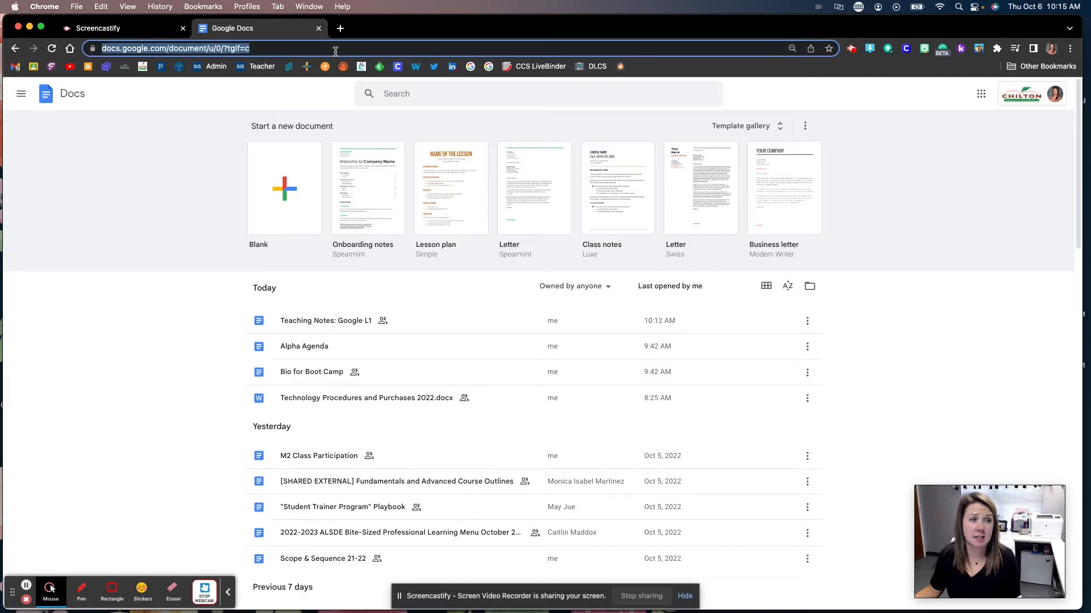
Create a new blank document from the docs.new address and rename it Sample Doc
{"action": "type", "text": "docs.new"}
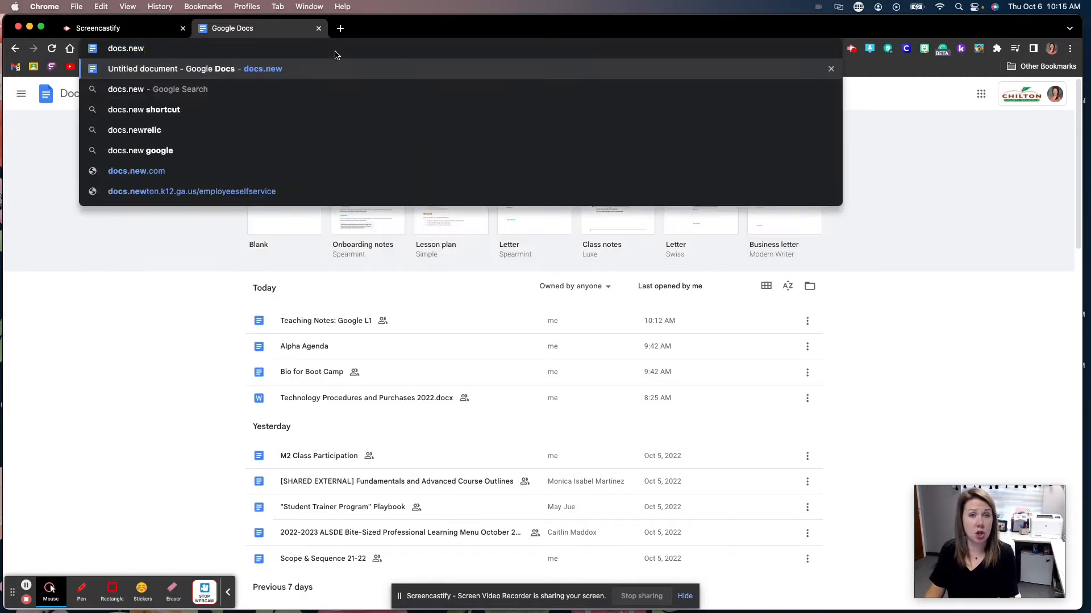
{"action": "key", "text": "Return"}
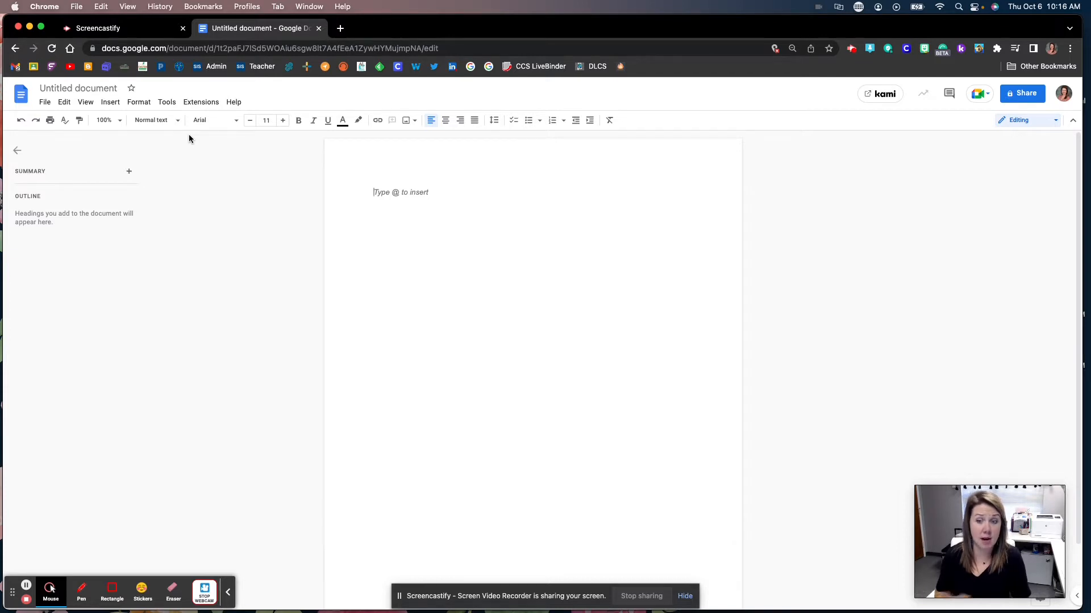
{"action": "left_click", "coordinate": [124, 89]}
{"action": "type", "text": "Test"}
{"action": "key", "text": "BackSpace"}
{"action": "key", "text": "BackSpace"}
{"action": "key", "text": "BackSpace"}
{"action": "key", "text": "BackSpace"}
{"action": "key", "text": "BackSpace"}
{"action": "type", "text": "Sample Doc"}
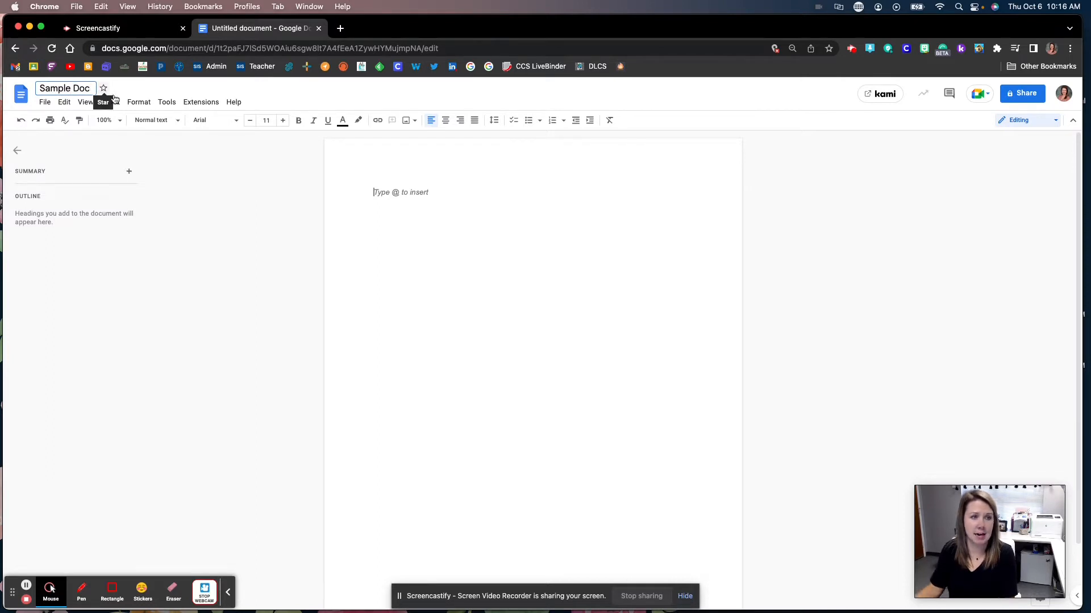
{"action": "left_click", "coordinate": [215, 291]}
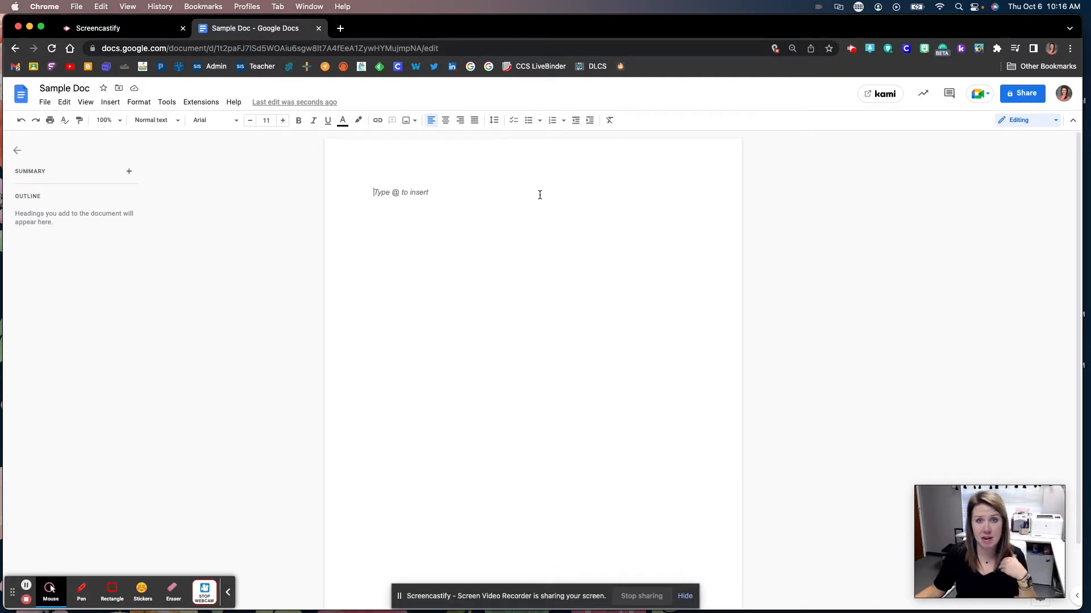
Open the @ insert list in the document body and examine its categories, from people and building blocks down to the dropdown option
{"action": "type", "text": "@"}
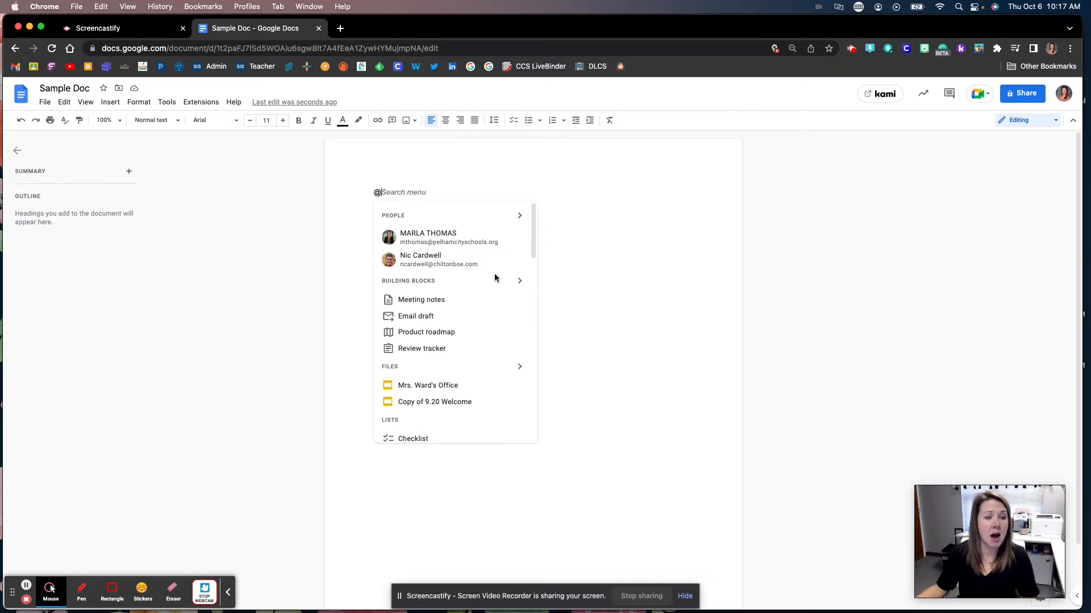
{"action": "scroll", "coordinate": [447, 299], "scroll_direction": "down", "scroll_amount": 2}
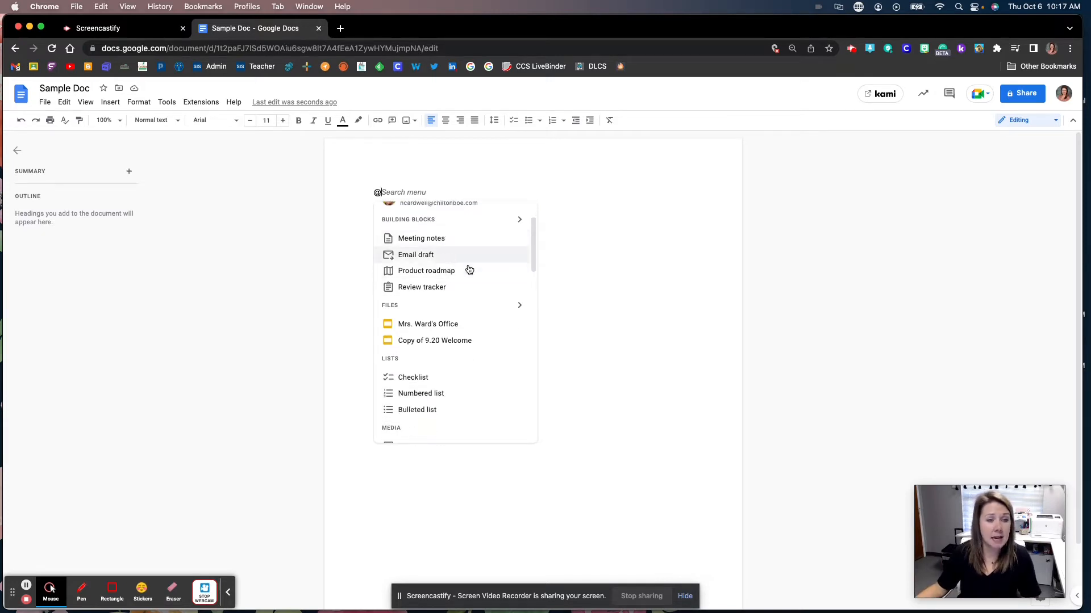
{"action": "scroll", "coordinate": [457, 259], "scroll_direction": "down", "scroll_amount": 2}
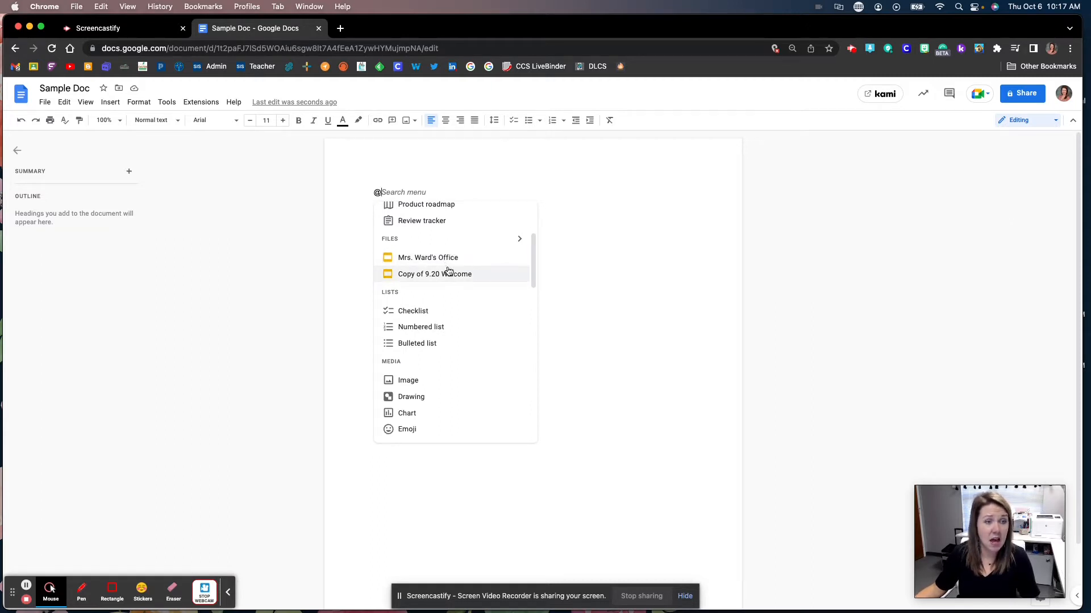
{"action": "scroll", "coordinate": [443, 344], "scroll_direction": "down", "scroll_amount": 2}
{"action": "scroll", "coordinate": [442, 344], "scroll_direction": "down", "scroll_amount": 1}
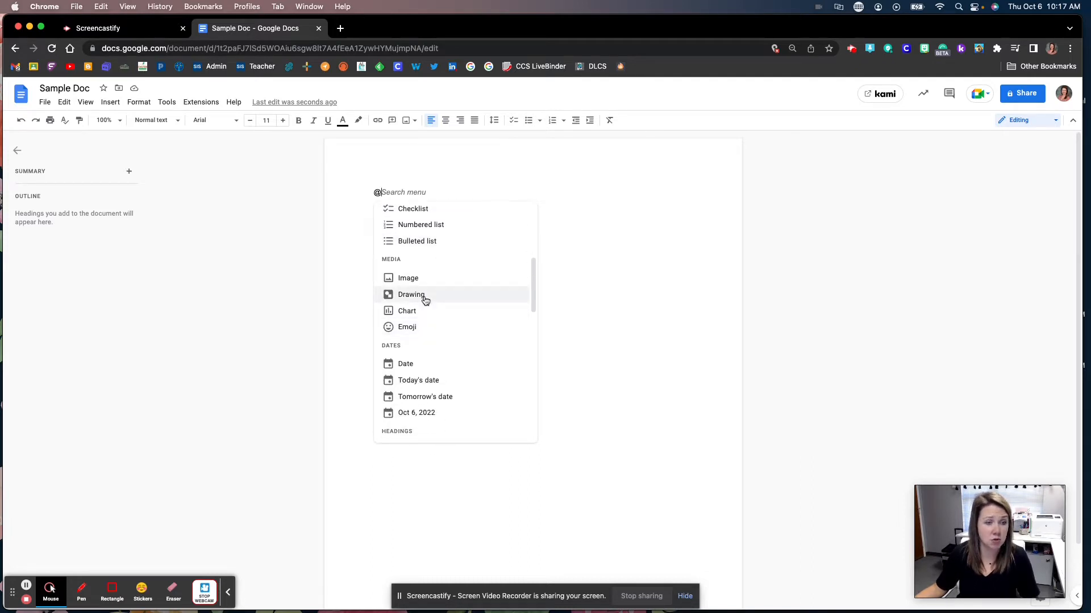
{"action": "scroll", "coordinate": [425, 301], "scroll_direction": "down", "scroll_amount": 3}
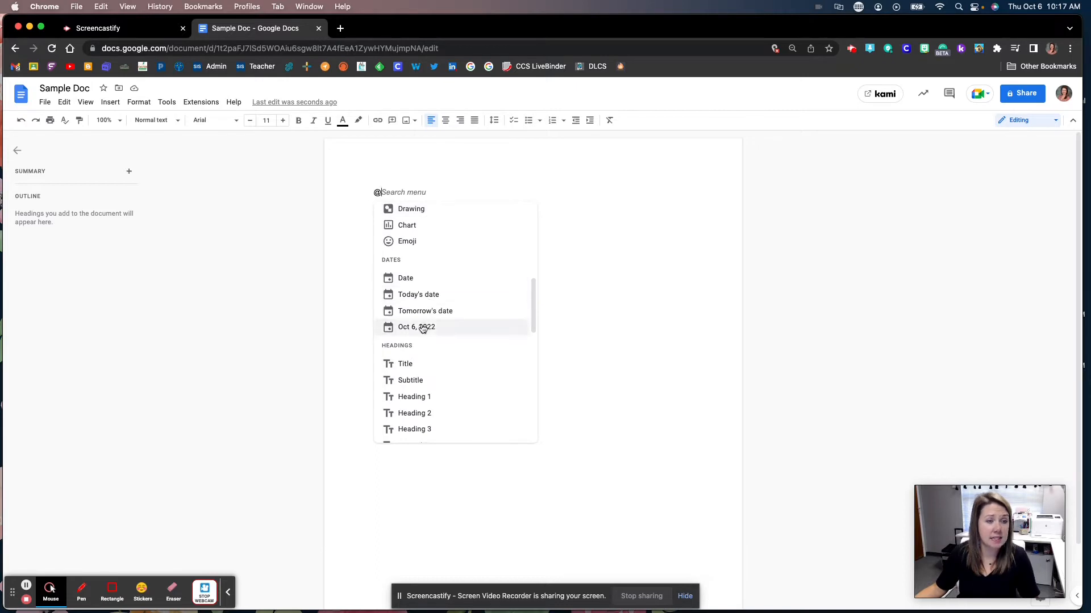
{"action": "scroll", "coordinate": [424, 326], "scroll_direction": "down", "scroll_amount": 4}
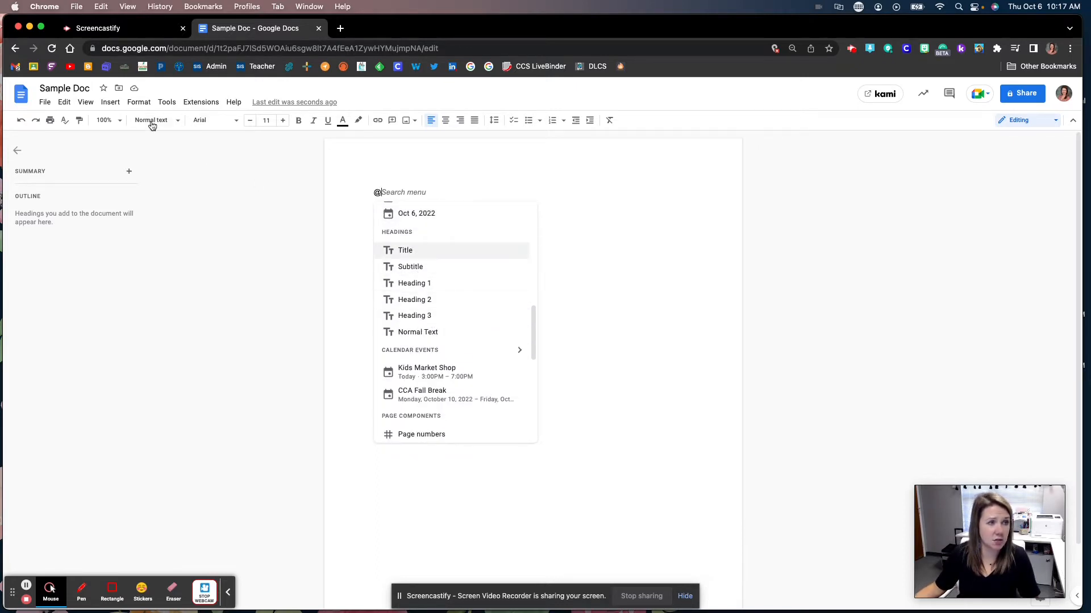
{"action": "scroll", "coordinate": [446, 342], "scroll_direction": "down", "scroll_amount": 2}
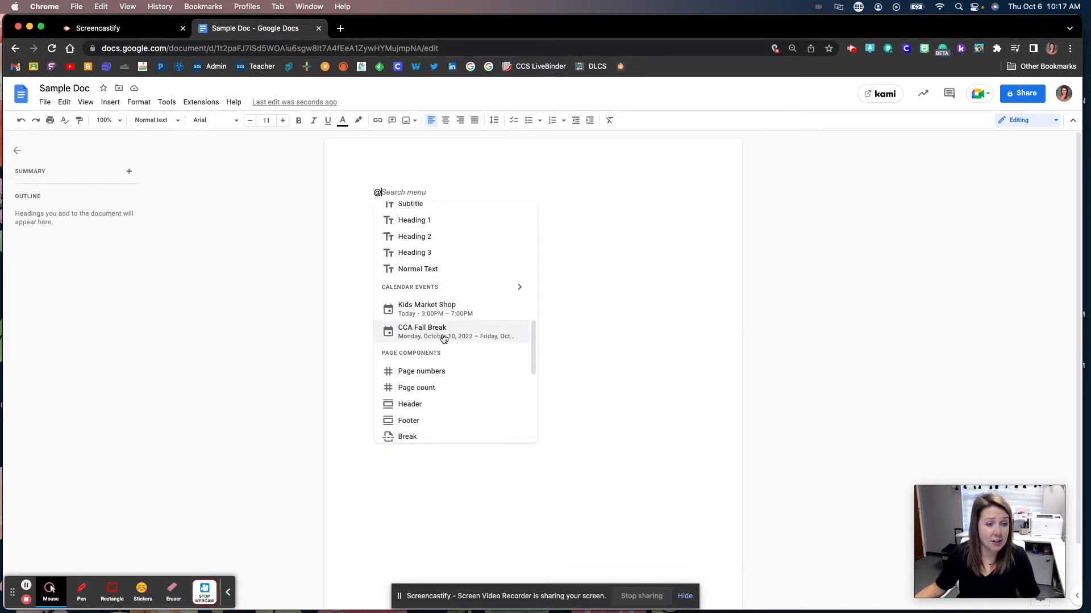
{"action": "scroll", "coordinate": [443, 339], "scroll_direction": "down", "scroll_amount": 4}
{"action": "scroll", "coordinate": [443, 340], "scroll_direction": "down", "scroll_amount": 6}
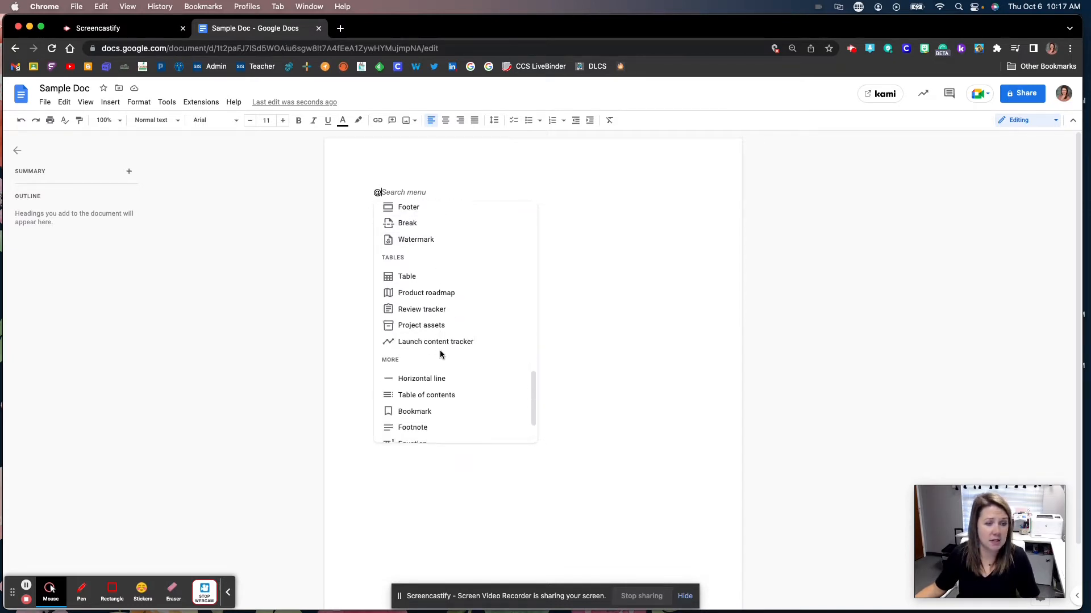
{"action": "scroll", "coordinate": [441, 355], "scroll_direction": "down", "scroll_amount": 2}
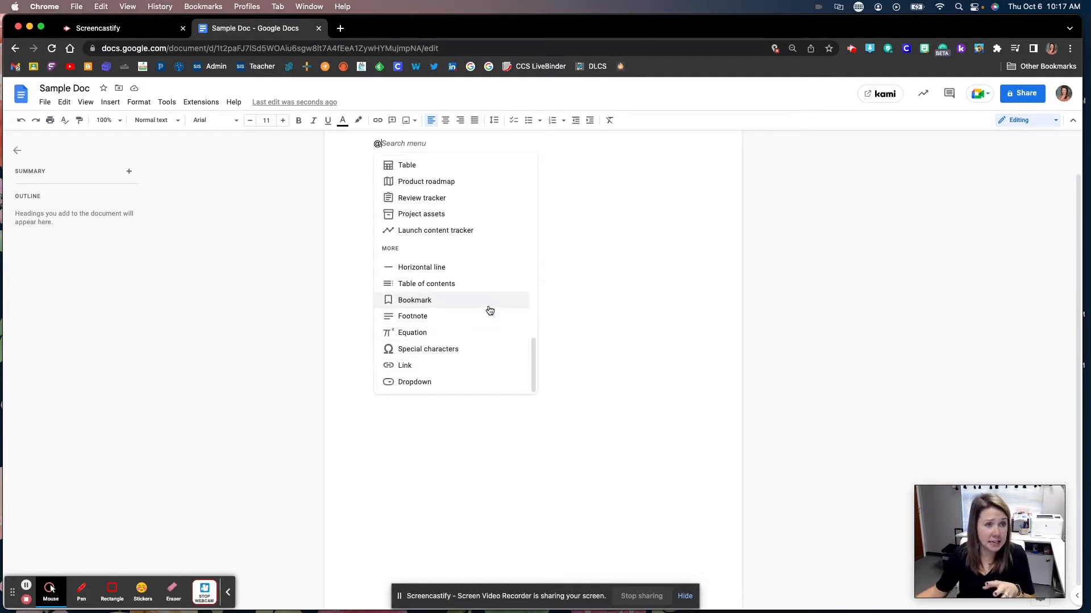
{"action": "scroll", "coordinate": [595, 309], "scroll_direction": "up", "scroll_amount": 1}
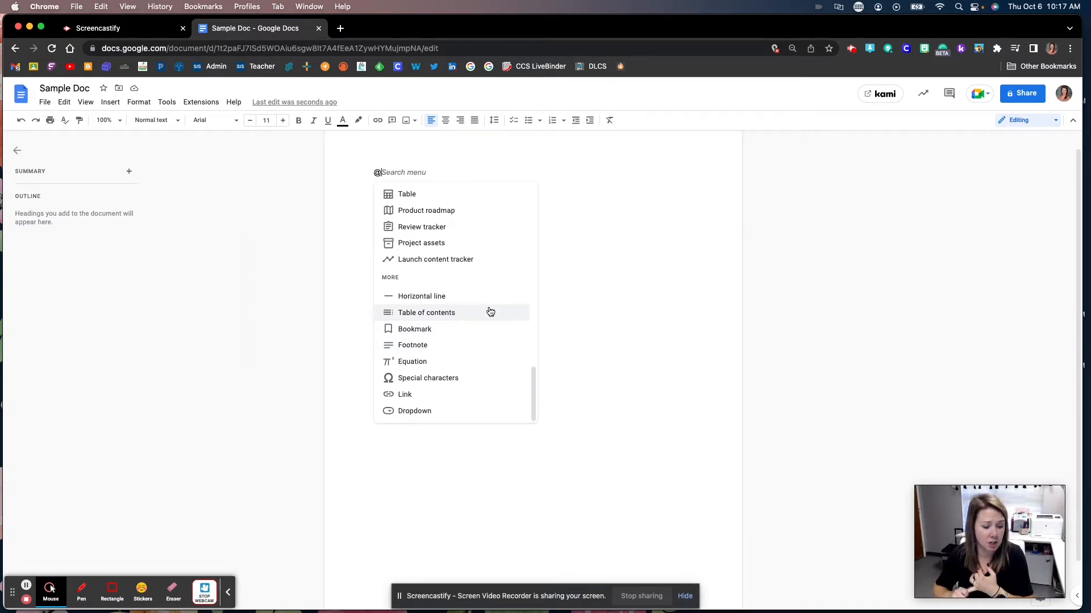
Insert the Wednesday, October 12, 2022 calendar event as a smart chip and preview its details
{"action": "scroll", "coordinate": [491, 312], "scroll_direction": "up", "scroll_amount": 8}
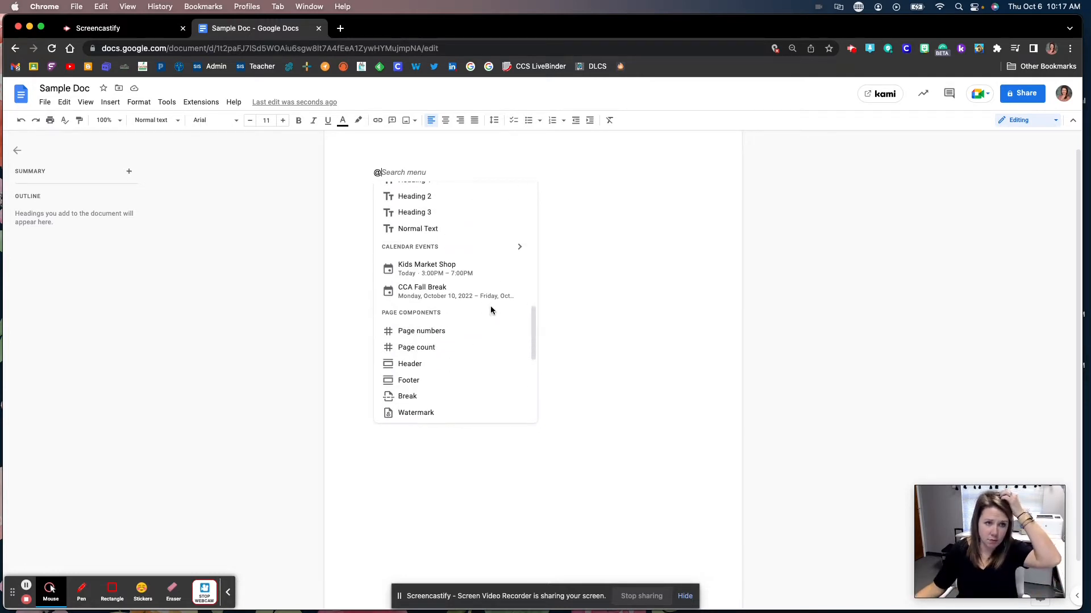
{"action": "left_click", "coordinate": [519, 247]}
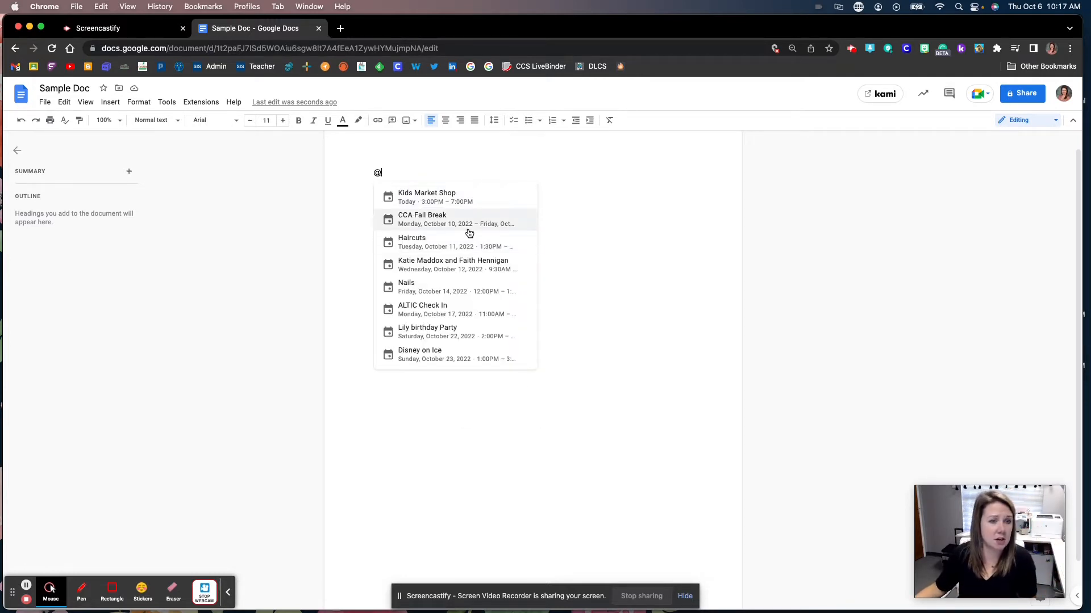
{"action": "left_click", "coordinate": [458, 264]}
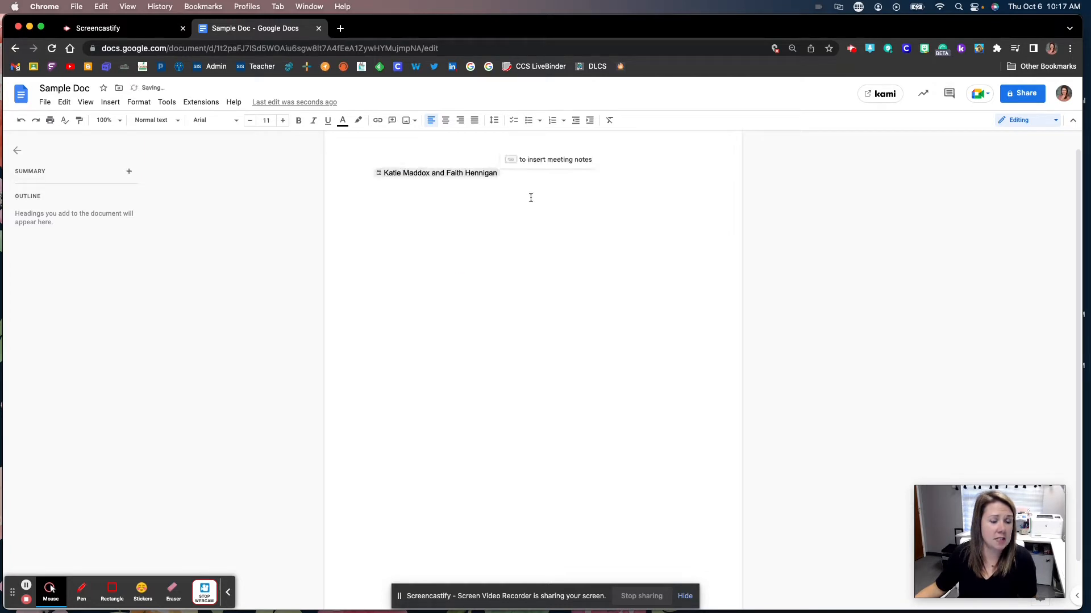
{"action": "scroll", "coordinate": [541, 208], "scroll_direction": "up", "scroll_amount": 1}
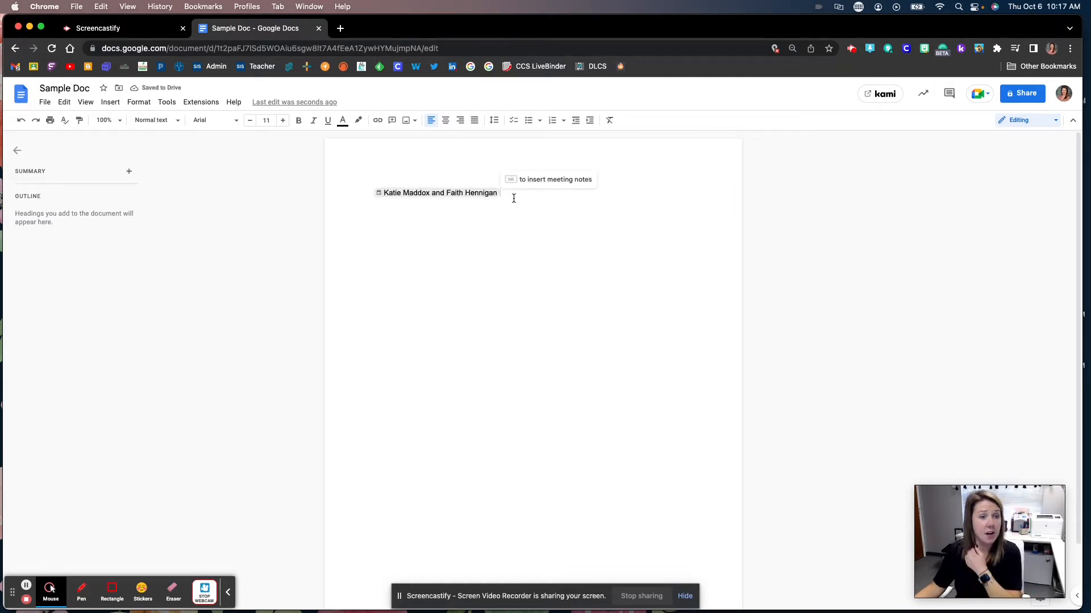
{"action": "mouse_move", "coordinate": [467, 195]}
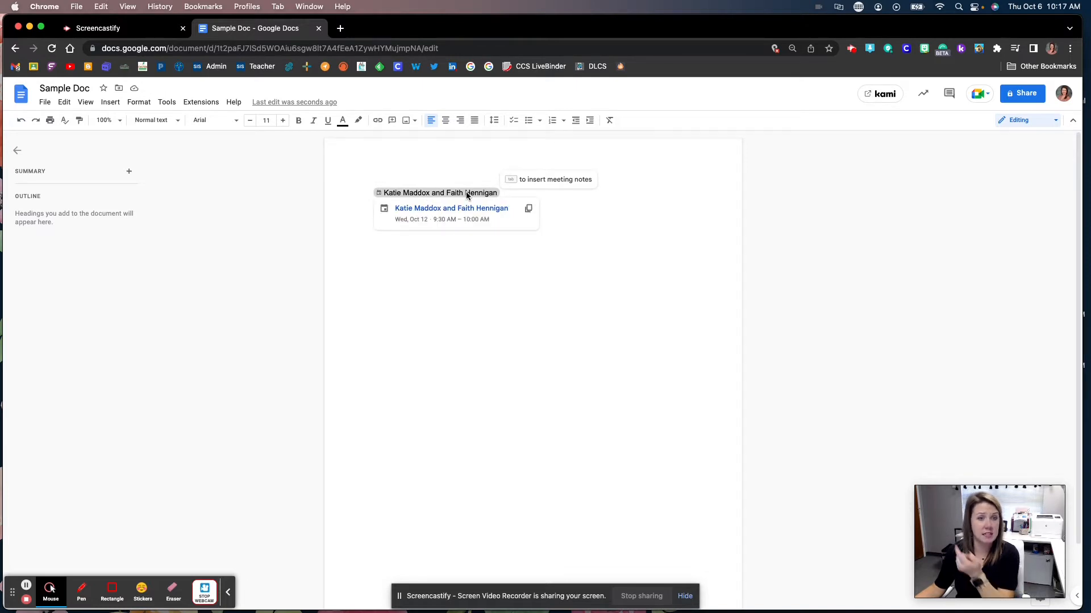
Mention a colleague with an @ people chip on a new line and dismiss the offer to share the document
{"action": "key", "text": "Return"}
{"action": "type", "text": "@"}
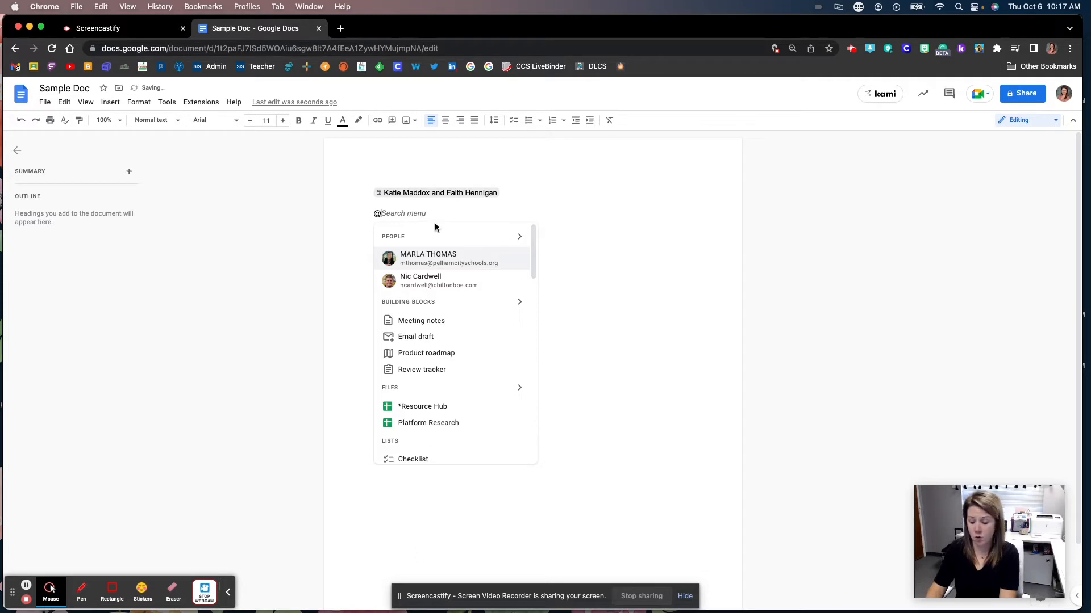
{"action": "type", "text": "sarah"}
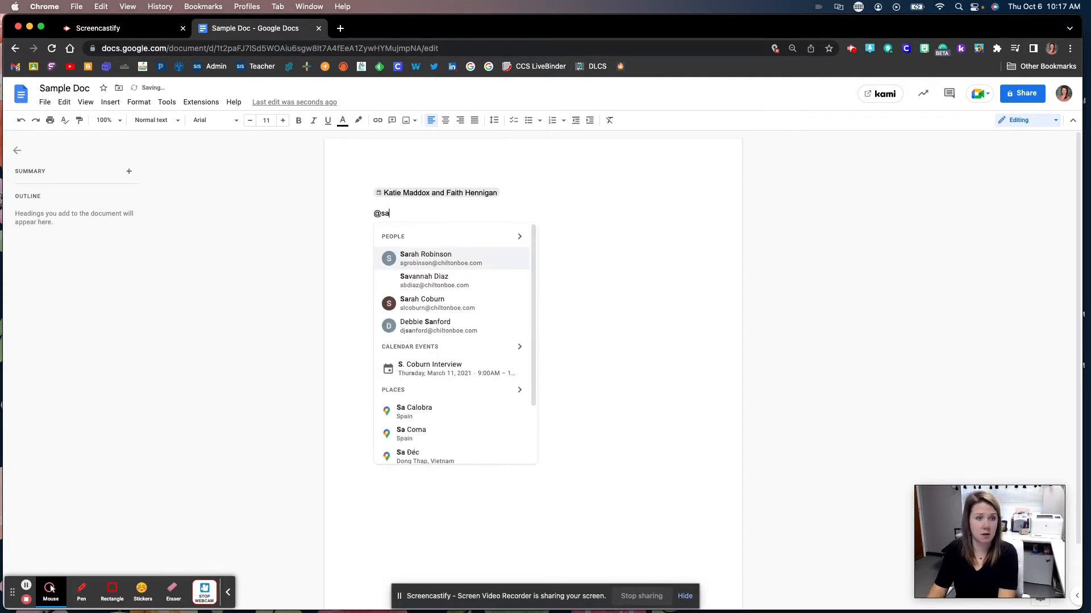
{"action": "left_click", "coordinate": [433, 255]}
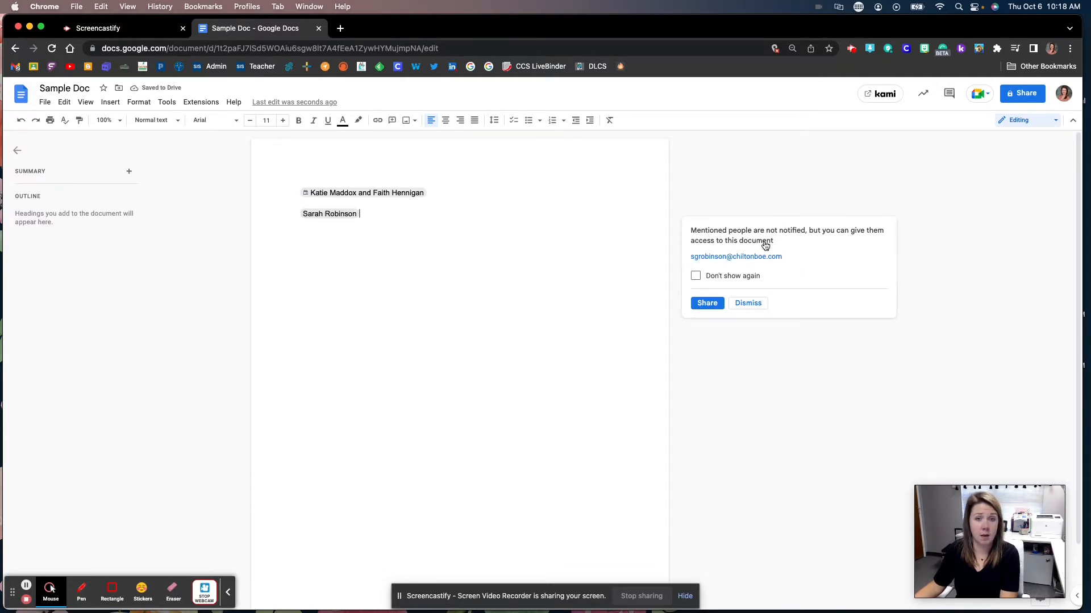
{"action": "left_click", "coordinate": [733, 304]}
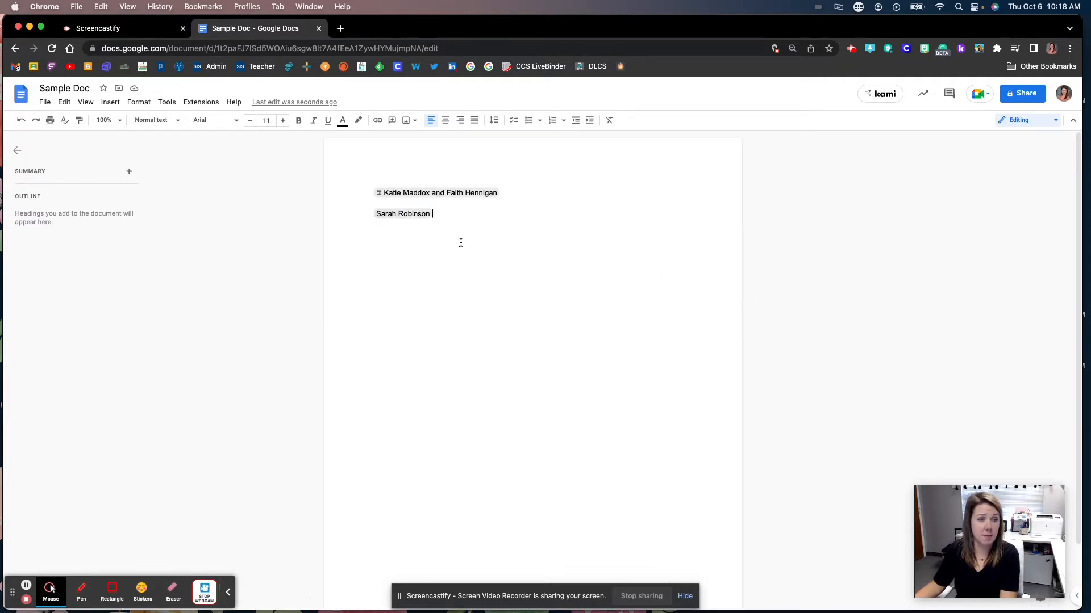
Insert a file smart chip for the Tech Integration K-2 document on a new line with @
{"action": "key", "text": "Return"}
{"action": "type", "text": "@"}
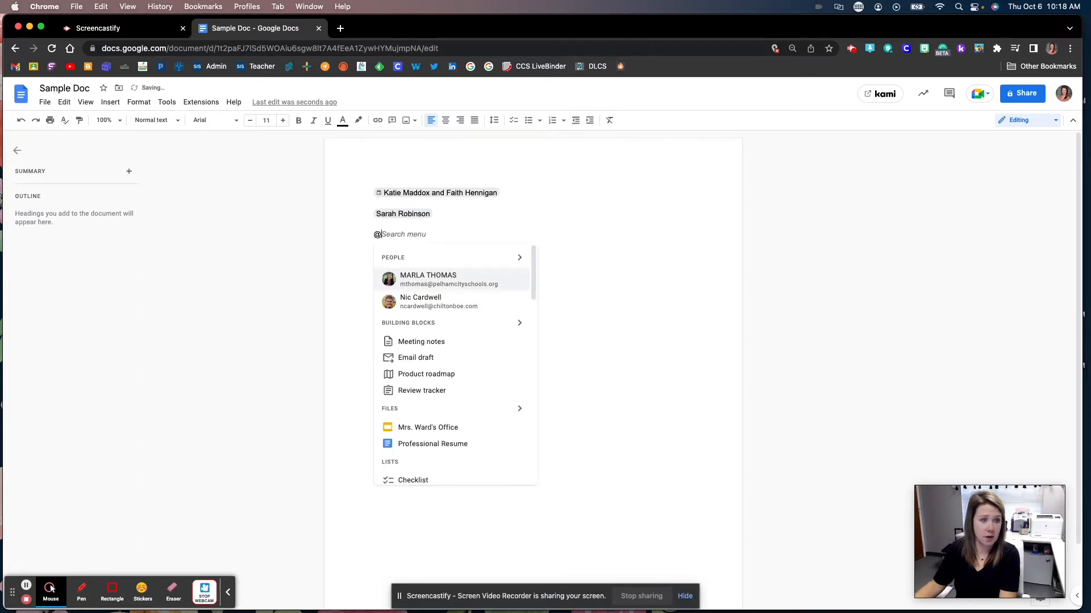
{"action": "scroll", "coordinate": [453, 333], "scroll_direction": "down", "scroll_amount": 3}
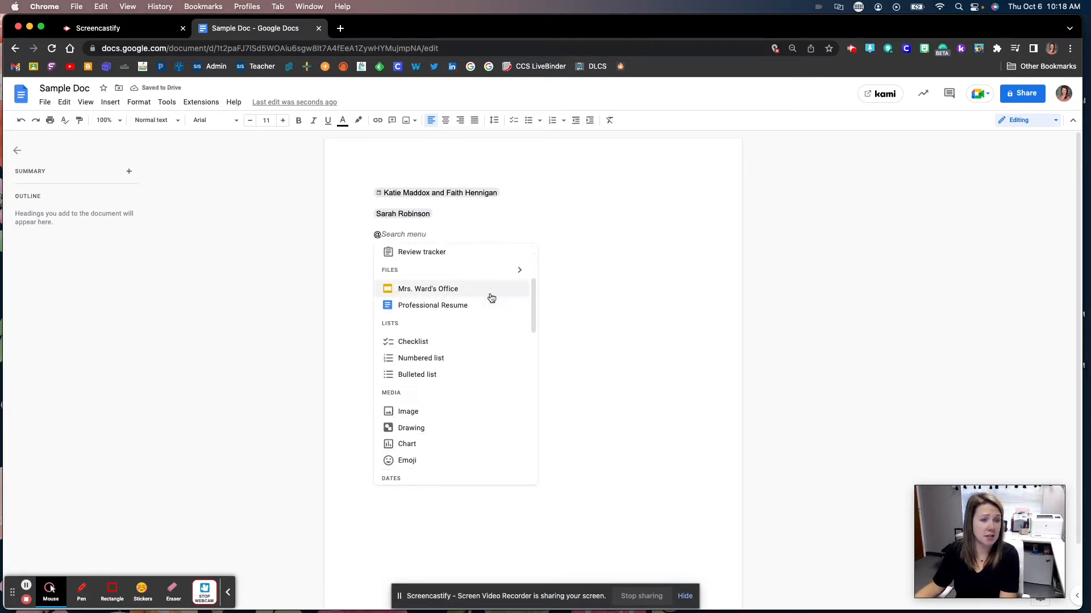
{"action": "left_click", "coordinate": [519, 271]}
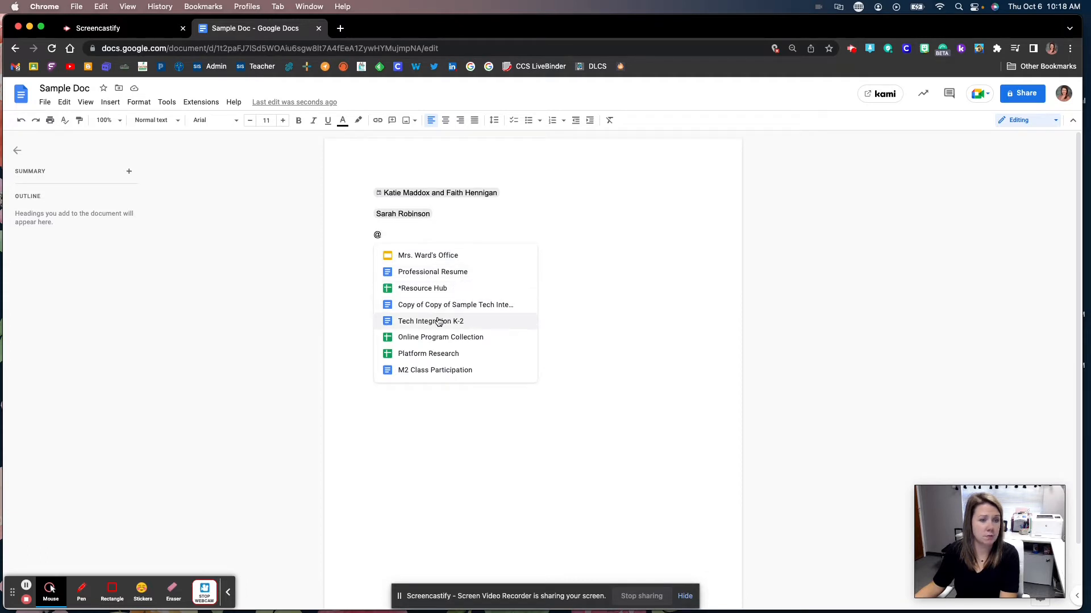
{"action": "left_click", "coordinate": [476, 320]}
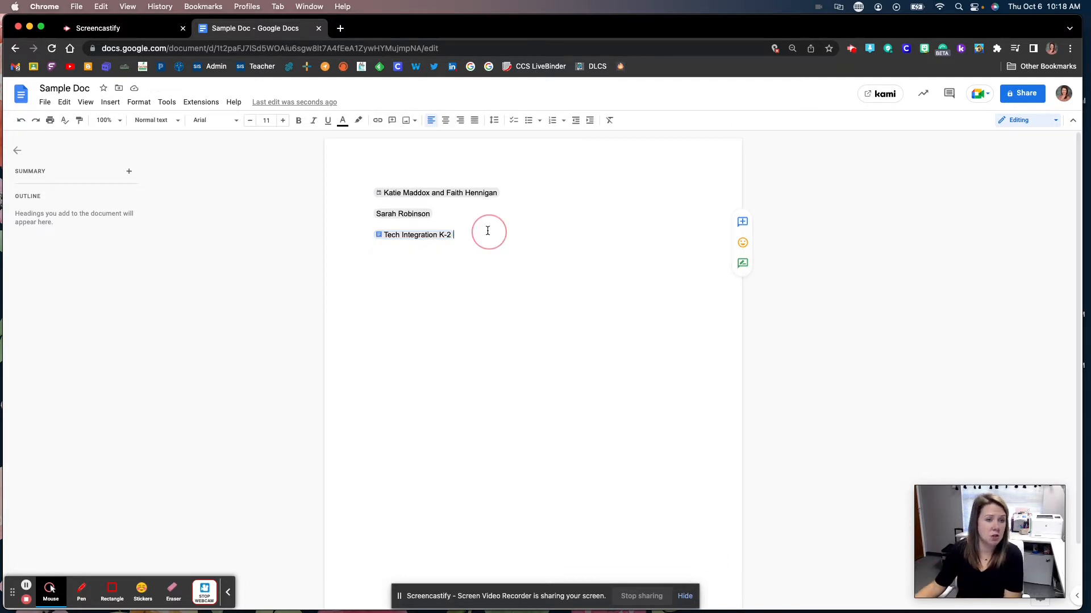
Delete the file, person and calendar event chips so the page is empty
{"action": "left_click_drag", "start_coordinate": [365, 224], "coordinate": [510, 251]}
{"action": "left_click", "coordinate": [482, 238]}
{"action": "left_click", "coordinate": [352, 184]}
{"action": "left_click", "coordinate": [449, 214]}
{"action": "key", "text": "BackSpace"}
{"action": "key", "text": "BackSpace"}
{"action": "left_click", "coordinate": [465, 218]}
{"action": "key", "text": "BackSpace"}
{"action": "key", "text": "BackSpace"}
{"action": "key", "text": "BackSpace"}
{"action": "left_click", "coordinate": [505, 200]}
{"action": "key", "text": "BackSpace"}
{"action": "key", "text": "BackSpace"}
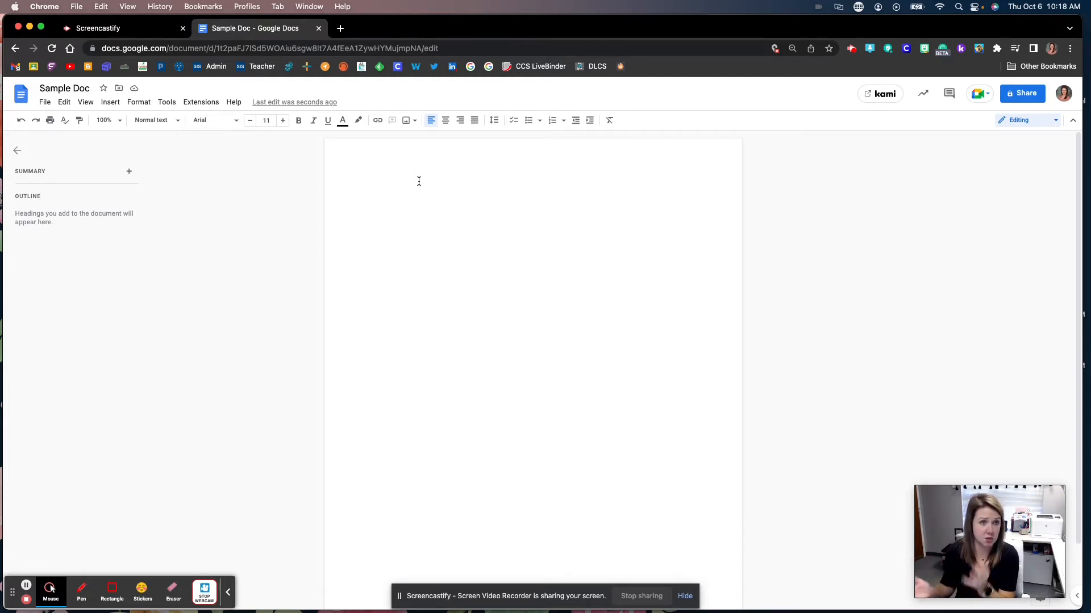
Set the font to Archivo at size 24 and enter the text "Agenda for Boot Camp" on the page
{"action": "left_click", "coordinate": [215, 120]}
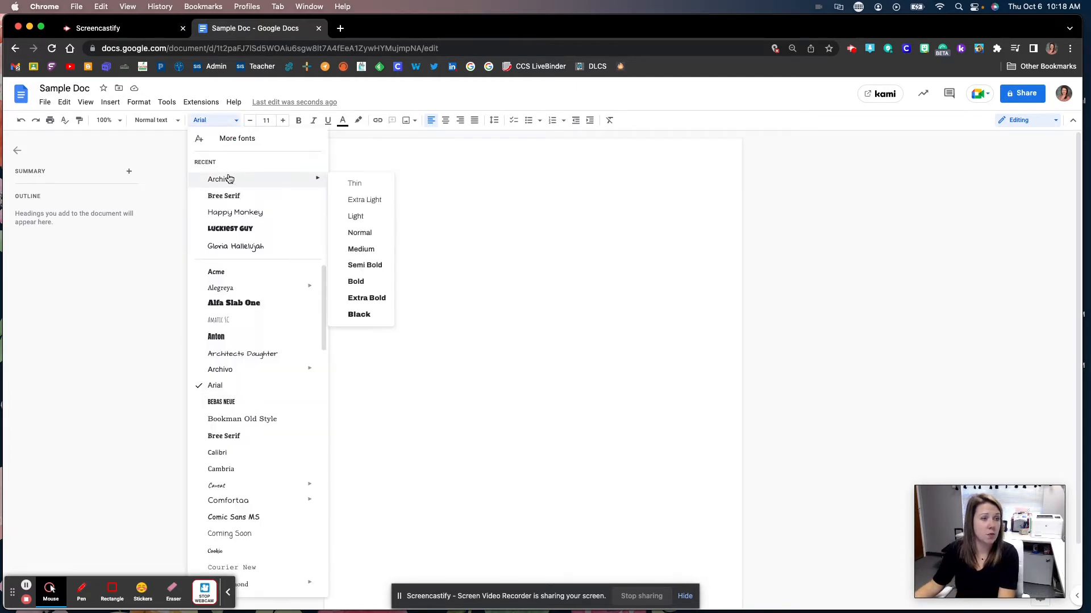
{"action": "left_click", "coordinate": [228, 179]}
{"action": "left_click", "coordinate": [267, 121]}
{"action": "left_click", "coordinate": [267, 252]}
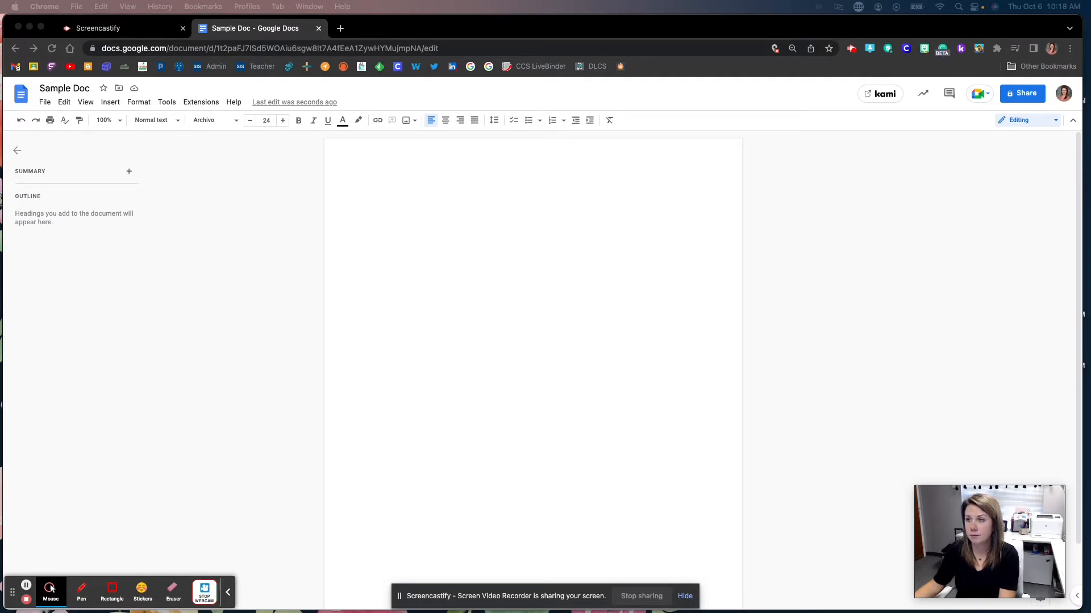
{"action": "left_click", "coordinate": [541, 182]}
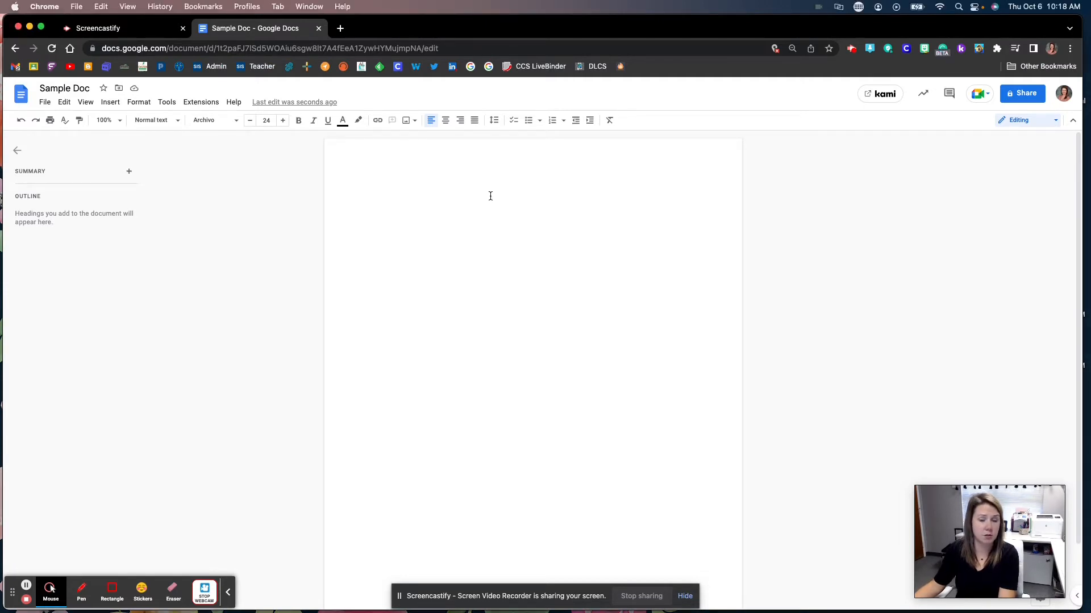
{"action": "type", "text": "Agenda for Boot Camp"}
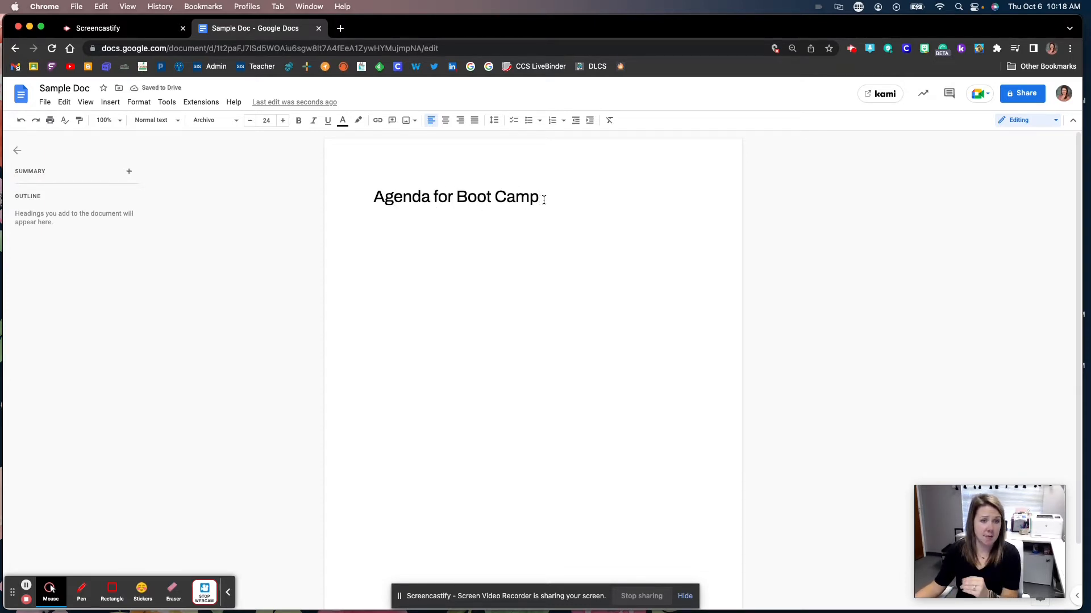
Link the "Agenda for Boot Camp" text to the Alpha Agenda document using its copied URL
{"action": "left_click_drag", "start_coordinate": [544, 200], "coordinate": [310, 202]}
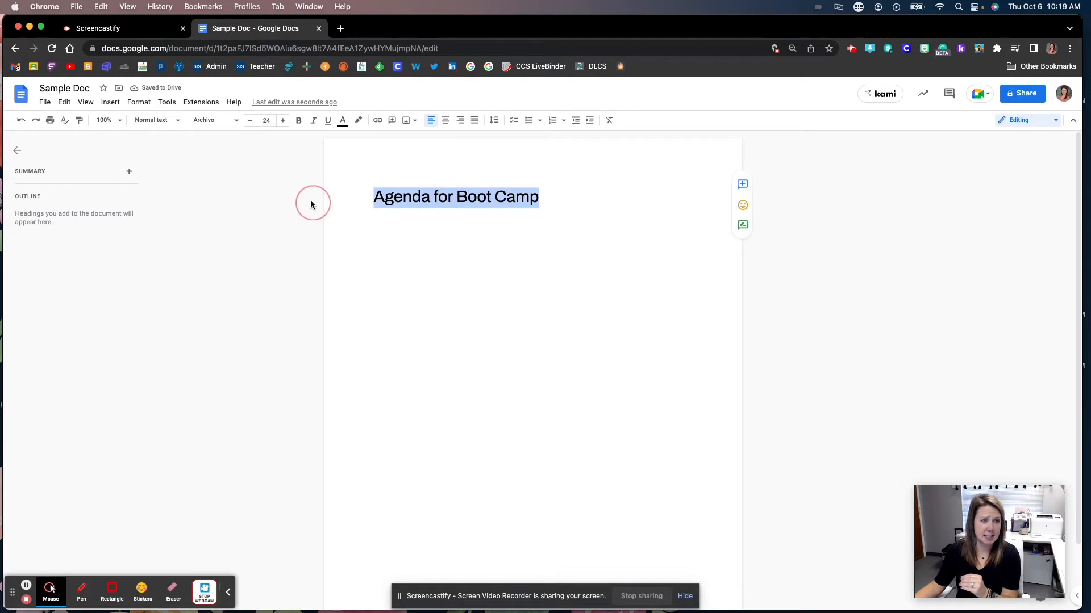
{"action": "left_click", "coordinate": [379, 124]}
{"action": "left_click", "coordinate": [591, 230]}
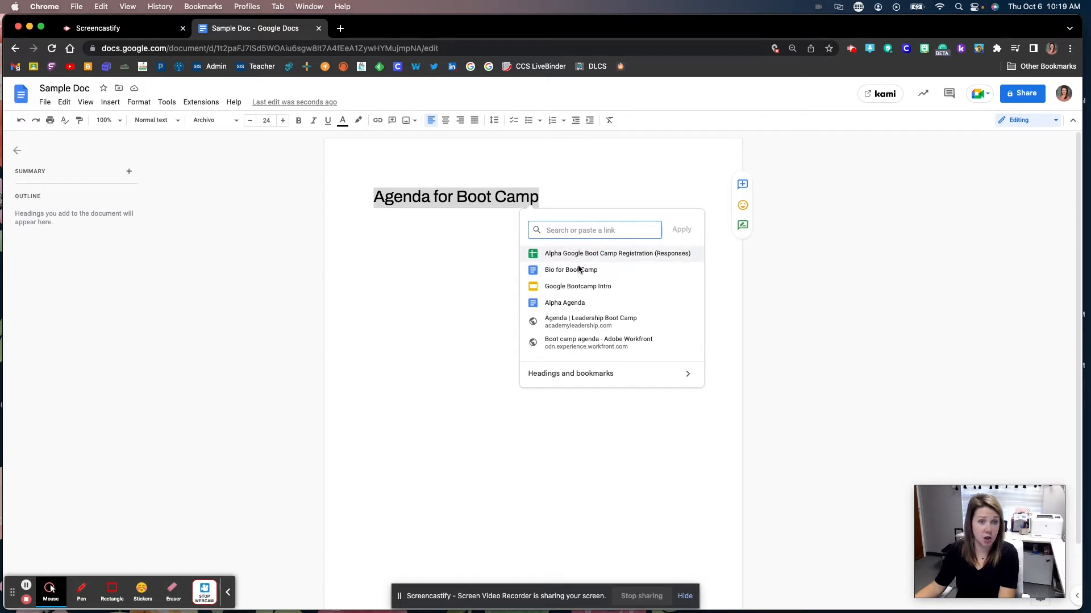
{"action": "key", "text": "super+v"}
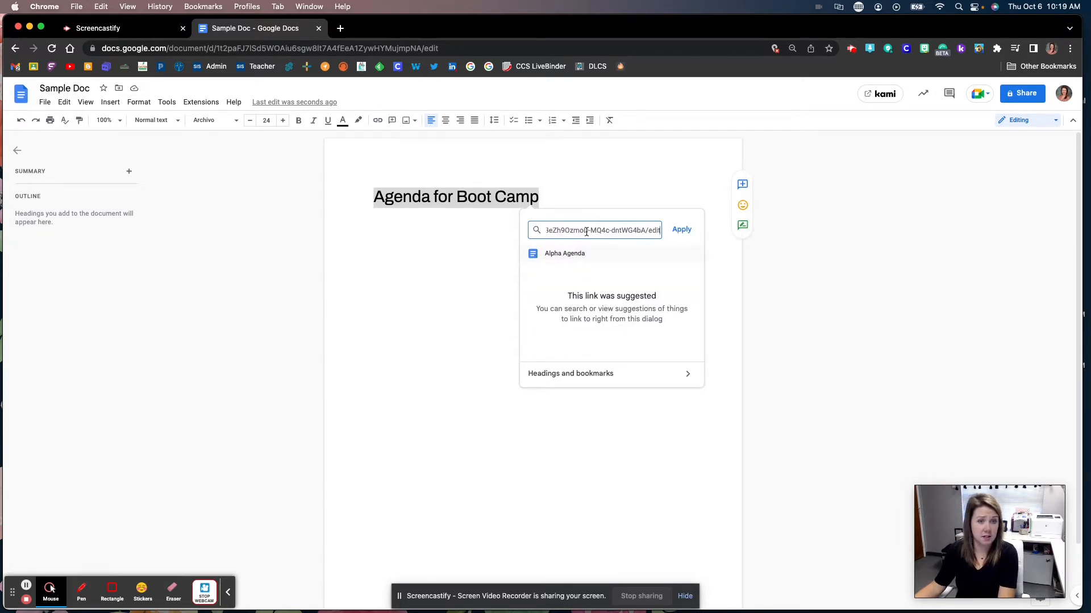
{"action": "left_click", "coordinate": [679, 230]}
{"action": "left_click", "coordinate": [509, 197]}
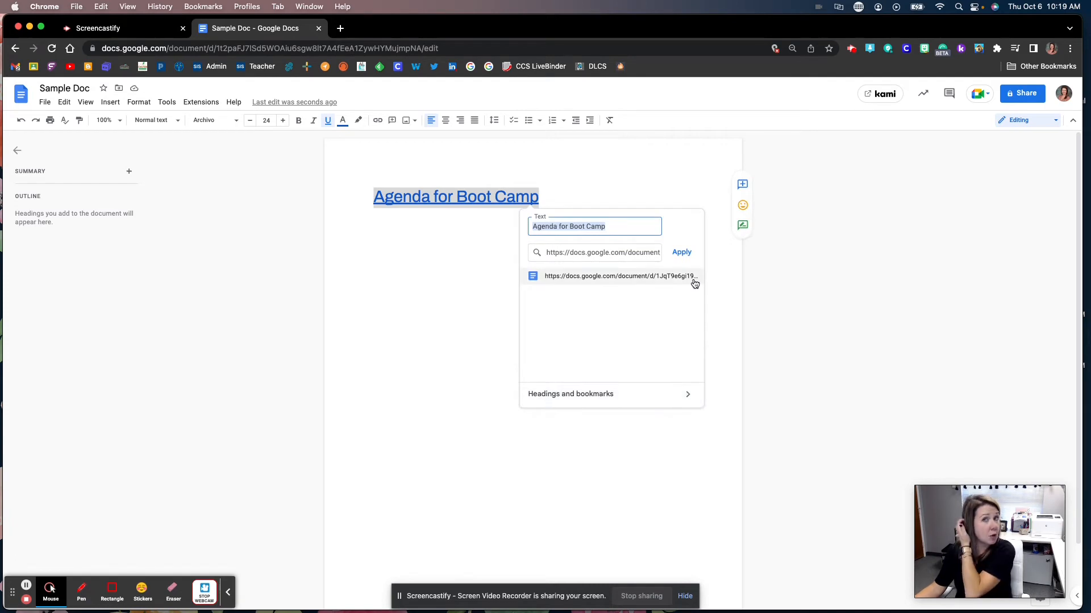
{"action": "left_click", "coordinate": [736, 274]}
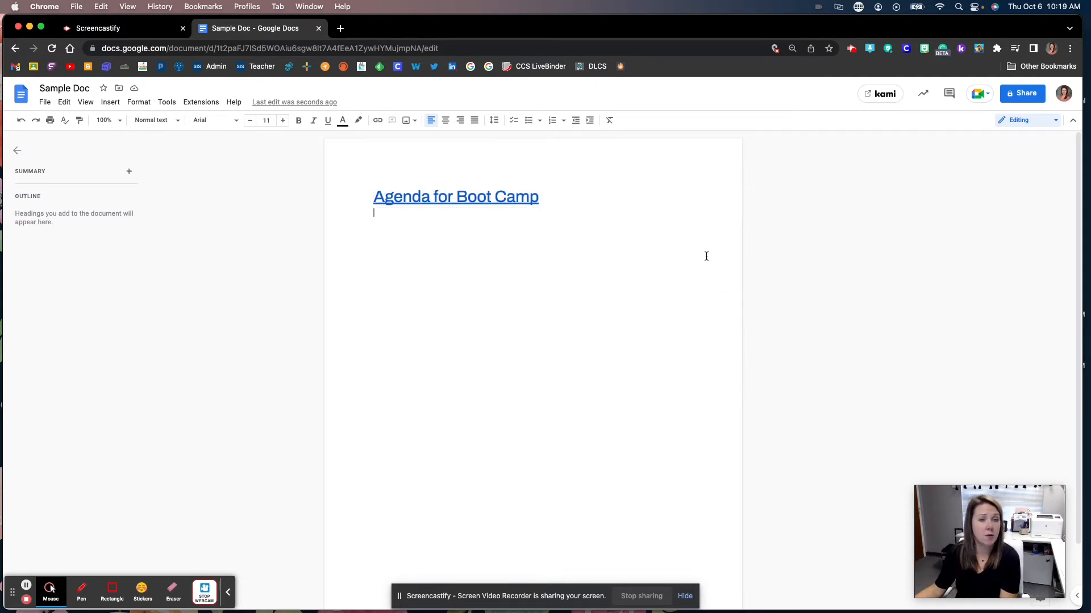
{"action": "left_click", "coordinate": [560, 223]}
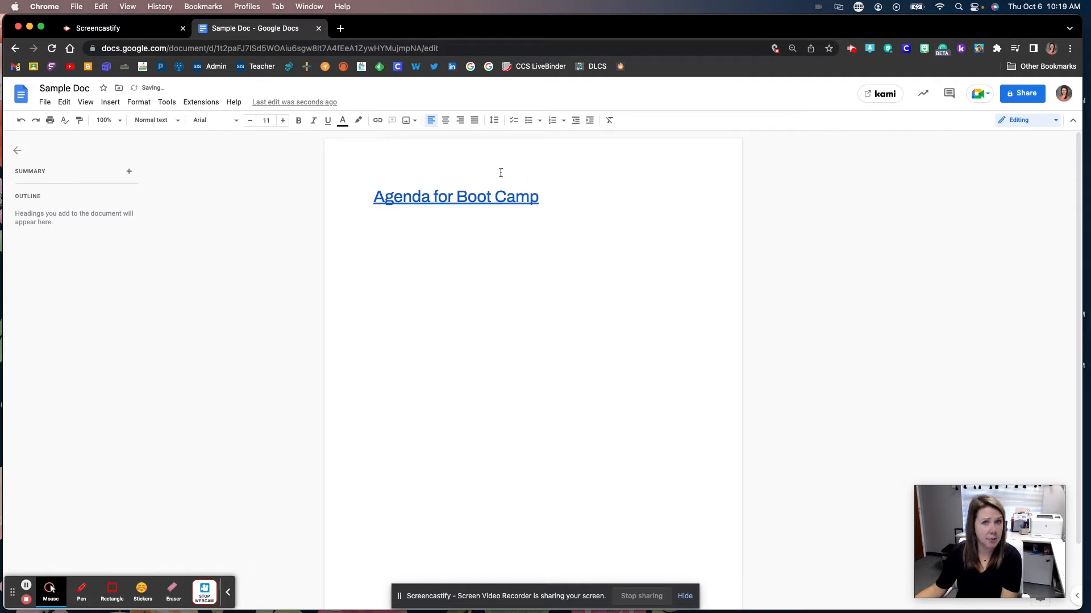
Look through the file formats available for downloading the document
{"action": "left_click", "coordinate": [43, 104]}
{"action": "mouse_move", "coordinate": [107, 213]}
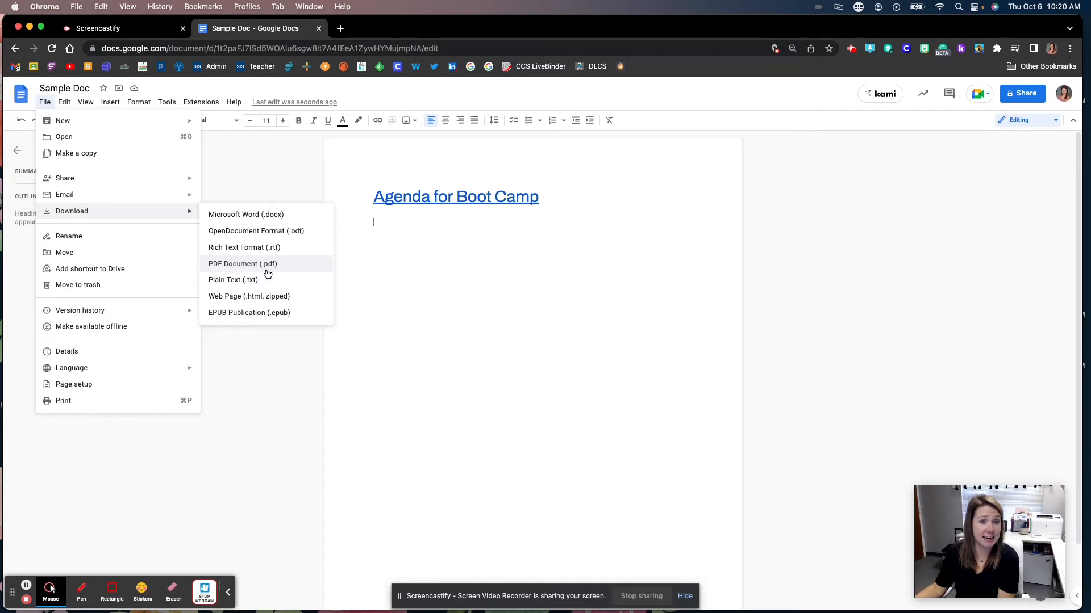
{"action": "left_click", "coordinate": [528, 280]}
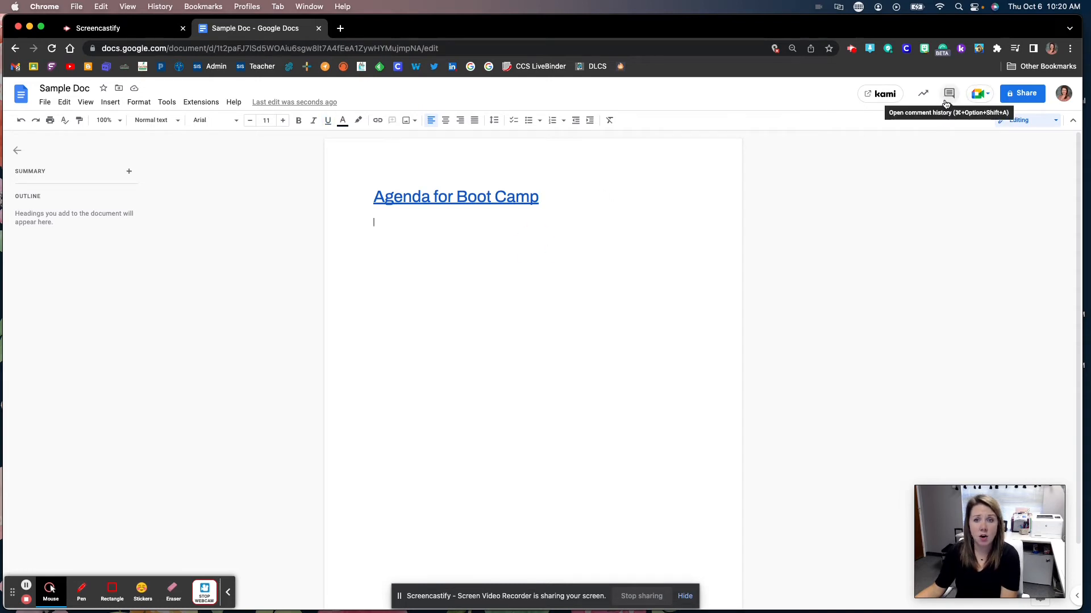
Add the sentence "Please make sure you register for our session in PowerSchool PD." below the linked heading
{"action": "left_click", "coordinate": [709, 223]}
{"action": "left_click", "coordinate": [570, 203]}
{"action": "left_click_drag", "start_coordinate": [544, 199], "coordinate": [477, 198]}
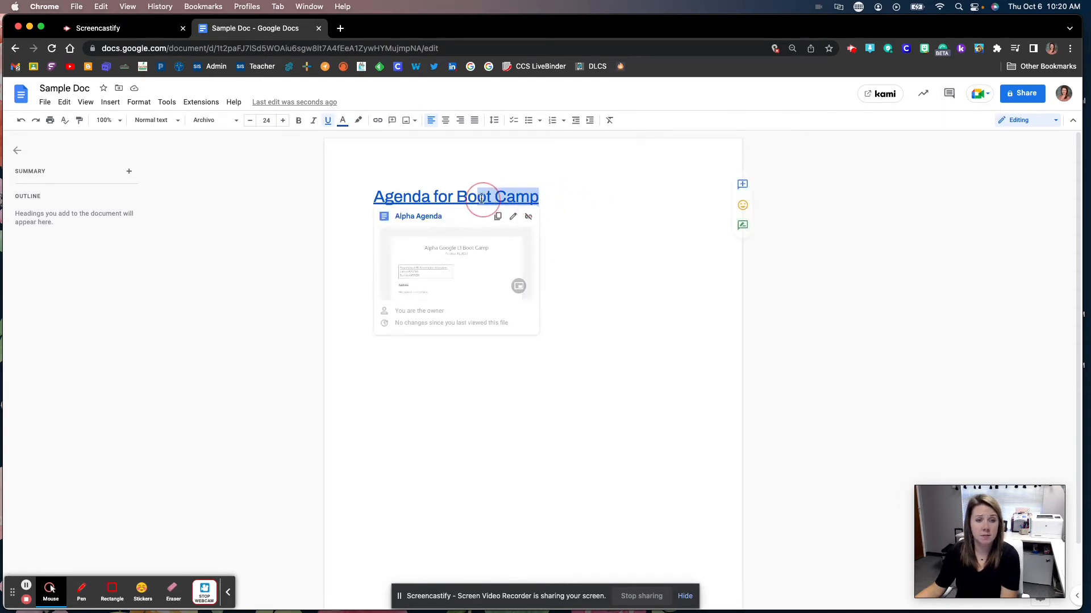
{"action": "left_click", "coordinate": [661, 199]}
{"action": "key", "text": "Return"}
{"action": "type", "text": "P"}
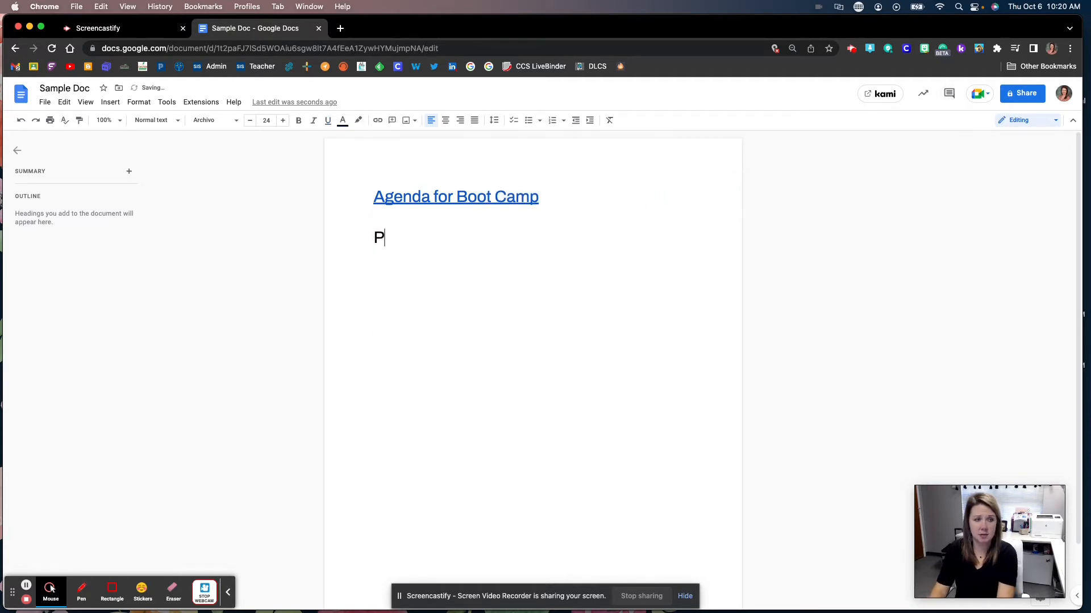
{"action": "type", "text": "lease make sure you register"}
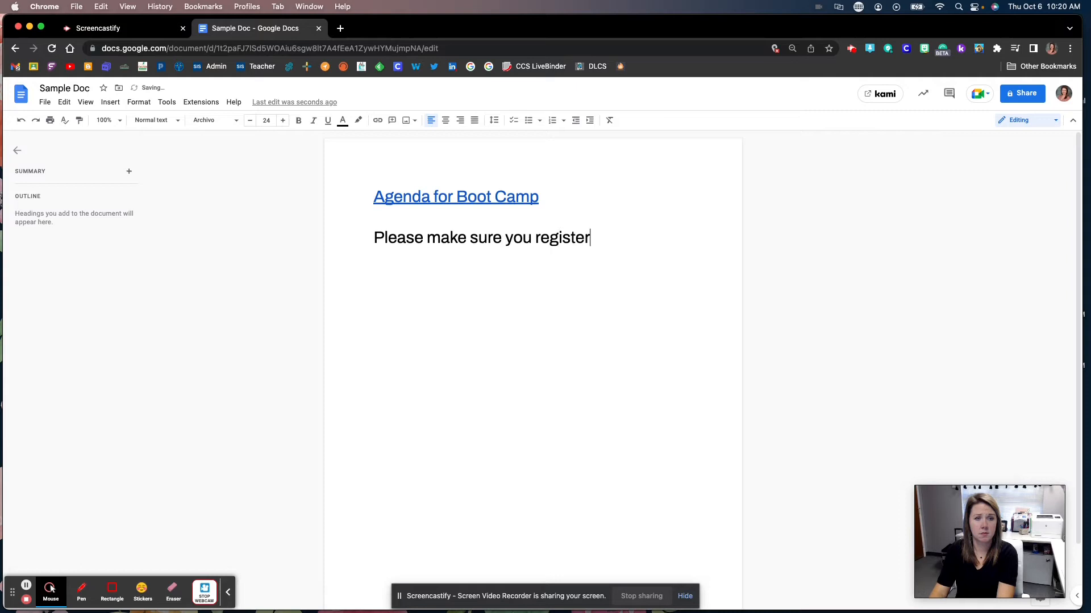
{"action": "type", "text": " for our session in PowerSacho"}
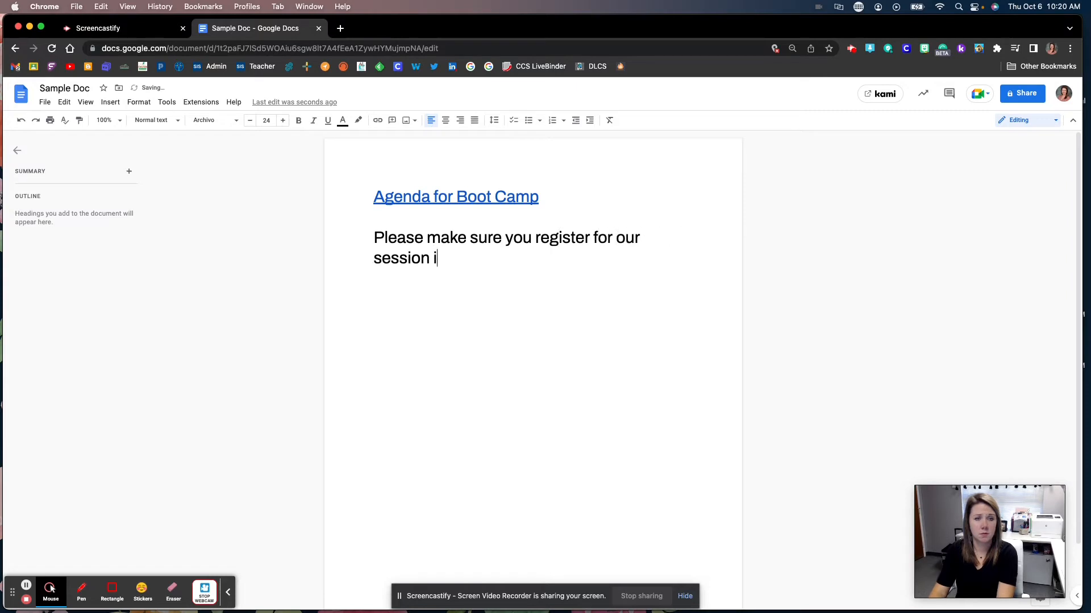
{"action": "key", "text": "BackSpace"}
{"action": "key", "text": "BackSpace"}
{"action": "key", "text": "BackSpace"}
{"action": "key", "text": "BackSpace"}
{"action": "type", "text": "chool PO"}
{"action": "key", "text": "BackSpace"}
{"action": "type", "text": "D."}
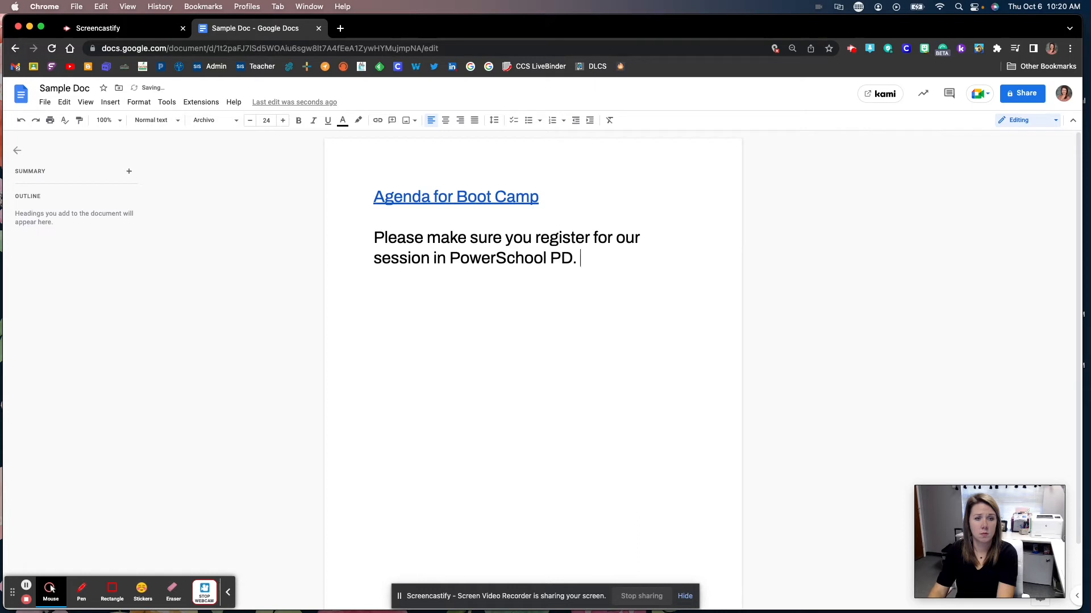
Comment on the words "PowerSchool PD." with "Course #" and "Section #" on separate lines
{"action": "left_click_drag", "start_coordinate": [580, 259], "coordinate": [450, 259]}
{"action": "left_click", "coordinate": [949, 93]}
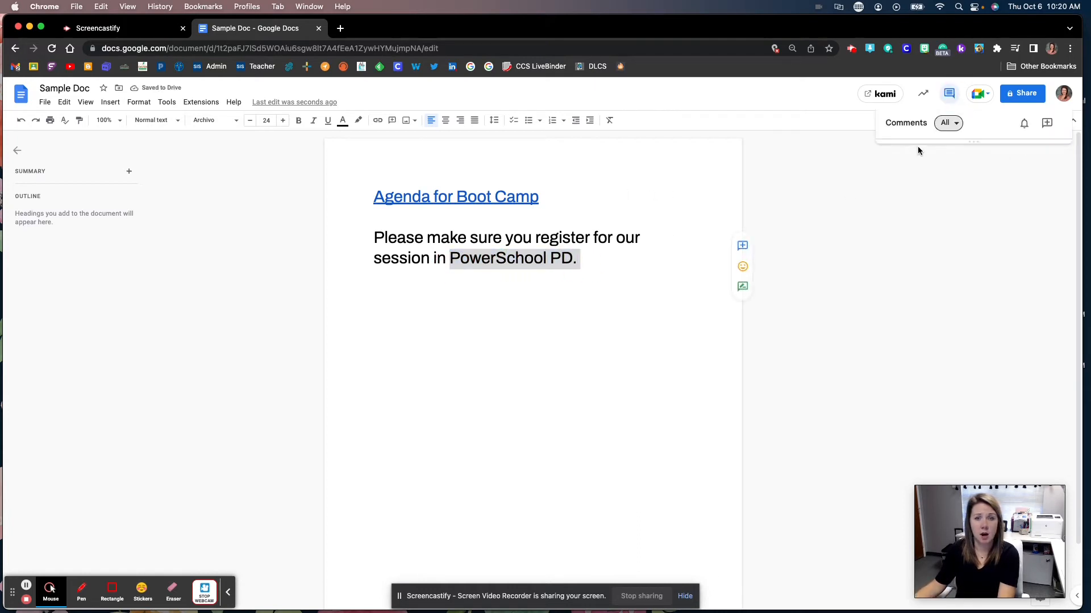
{"action": "left_click", "coordinate": [743, 246]}
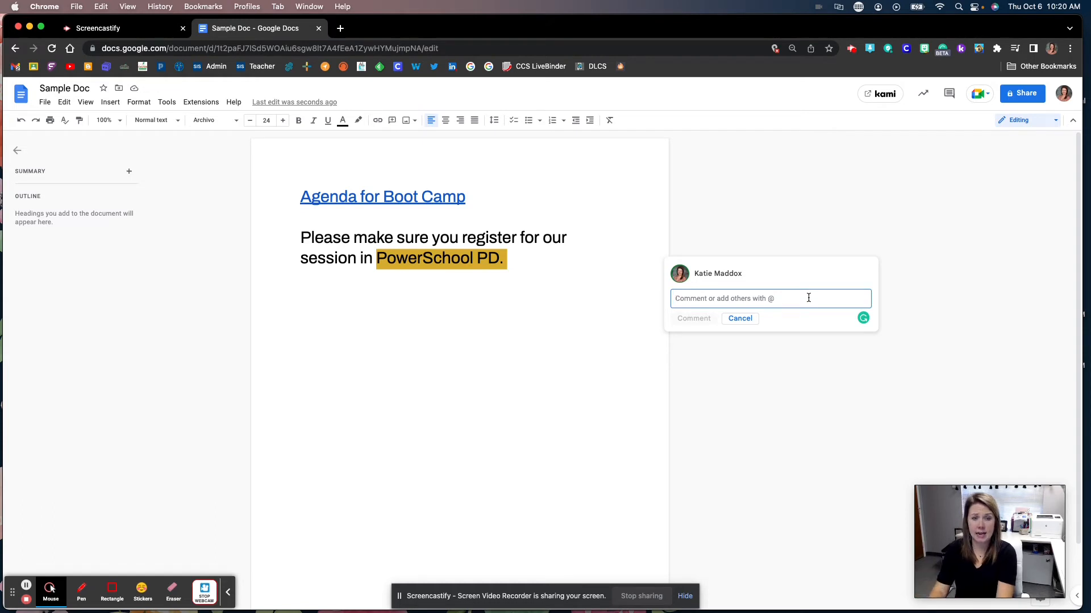
{"action": "type", "text": "Course #"}
{"action": "key", "text": "Return"}
{"action": "type", "text": "A"}
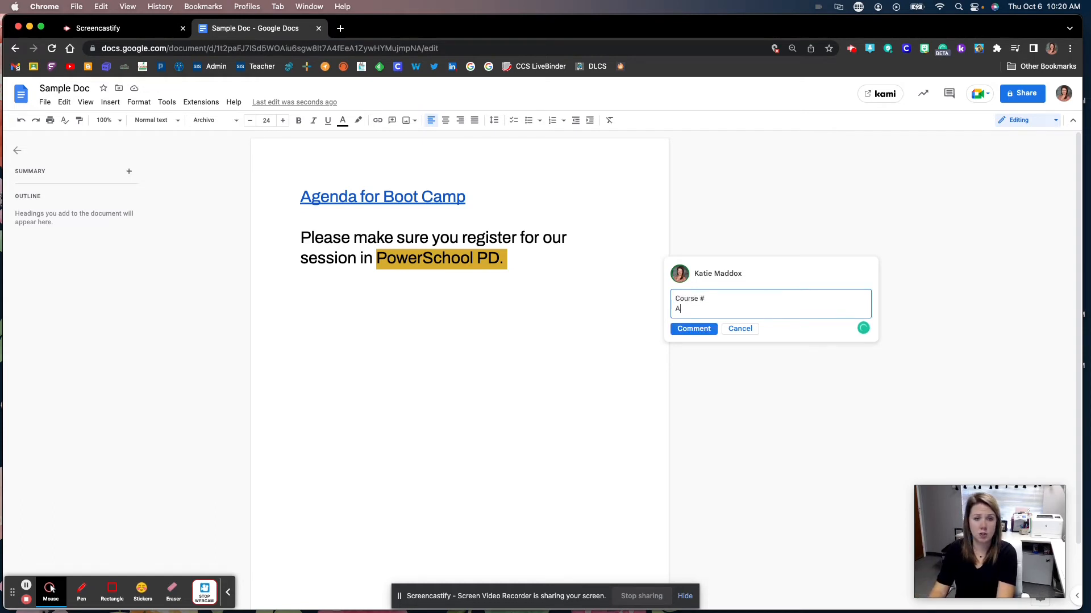
{"action": "key", "text": "BackSpace"}
{"action": "type", "text": "Section #"}
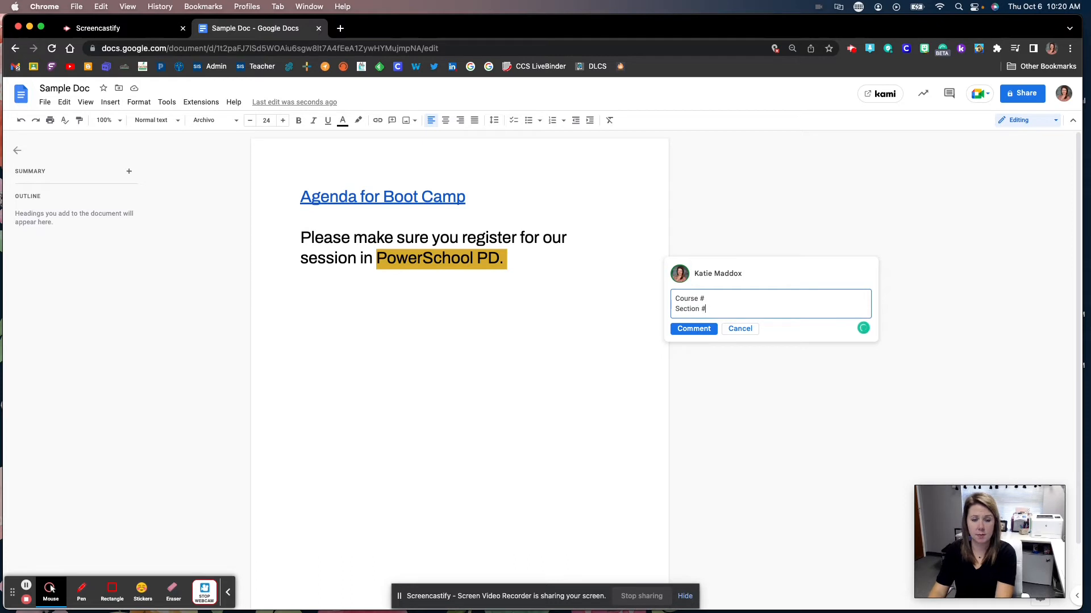
{"action": "left_click", "coordinate": [693, 329]}
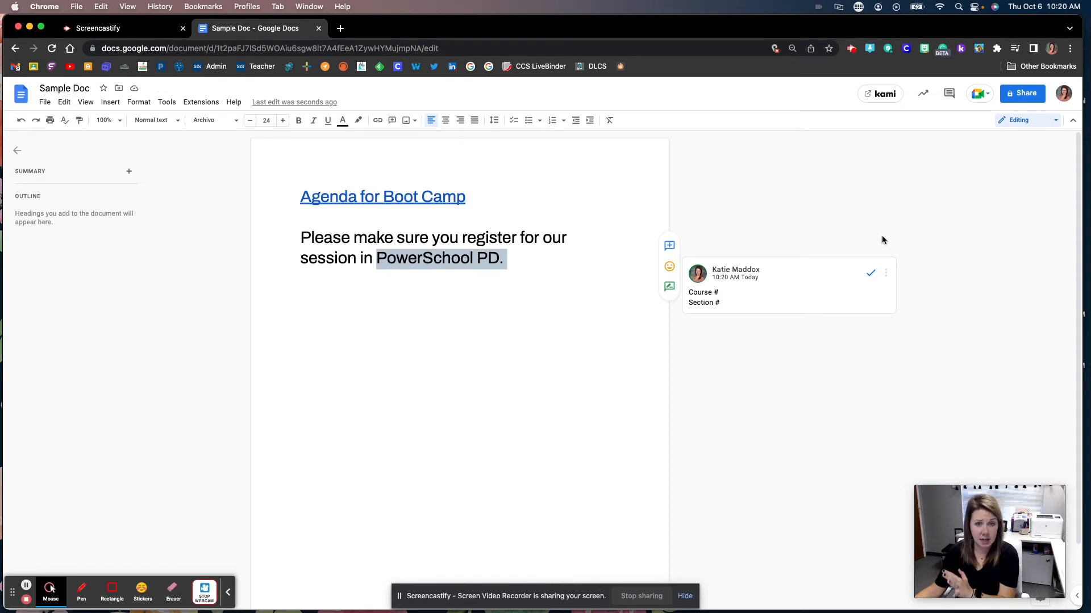
Set the document's general access to Chilton County Board of Education with the Commenter role
{"action": "left_click", "coordinate": [1021, 93]}
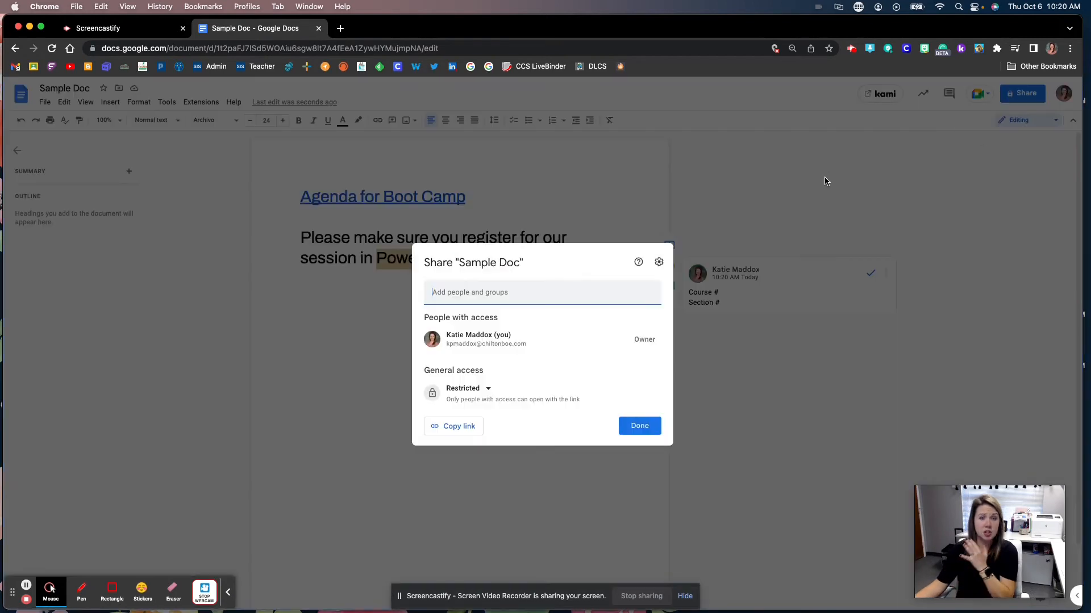
{"action": "left_click", "coordinate": [463, 389]}
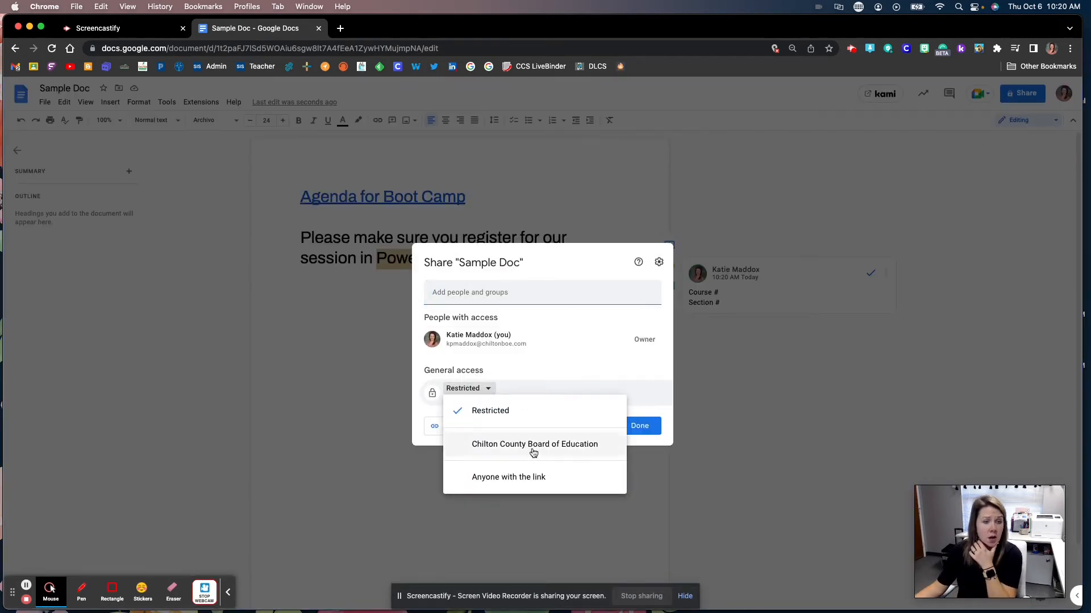
{"action": "left_click", "coordinate": [531, 446]}
{"action": "left_click", "coordinate": [639, 394]}
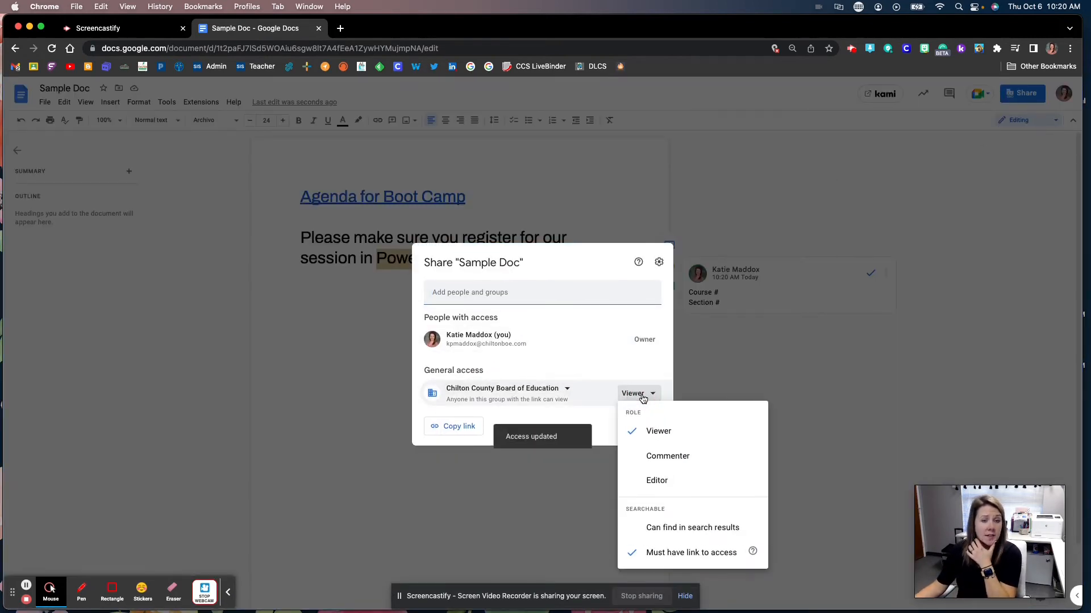
{"action": "left_click", "coordinate": [673, 460]}
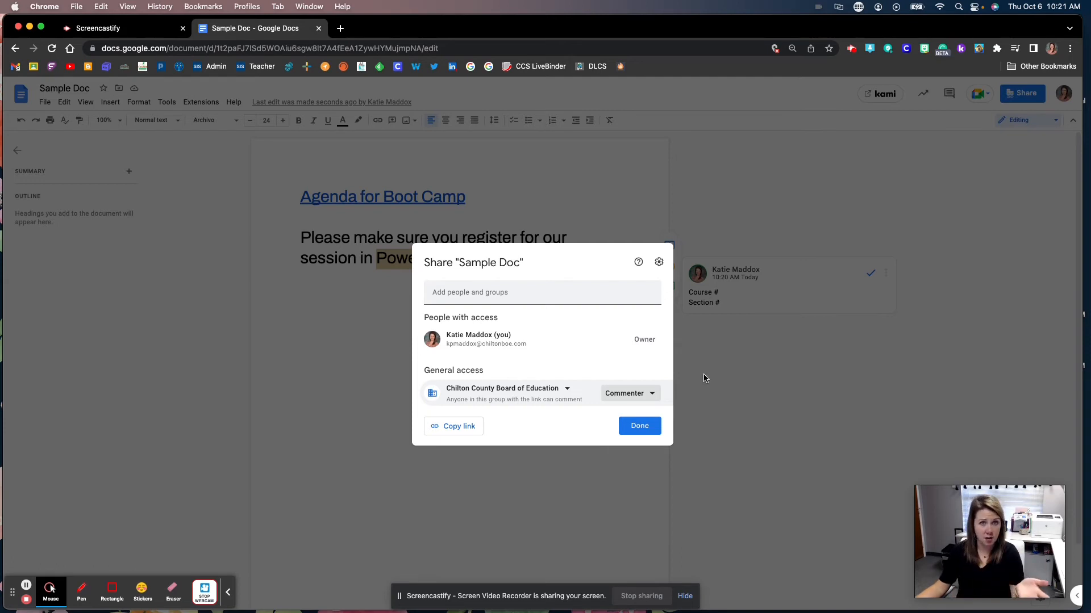
{"action": "left_click", "coordinate": [640, 427]}
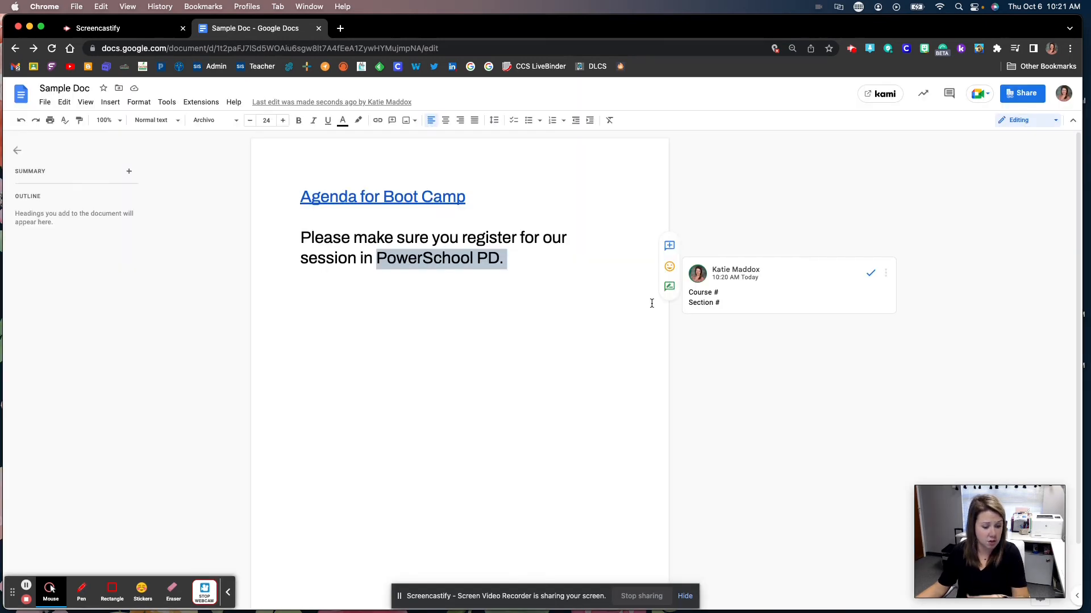
Set the document's general access to Restricted and review the other general access options
{"action": "left_click", "coordinate": [1022, 93]}
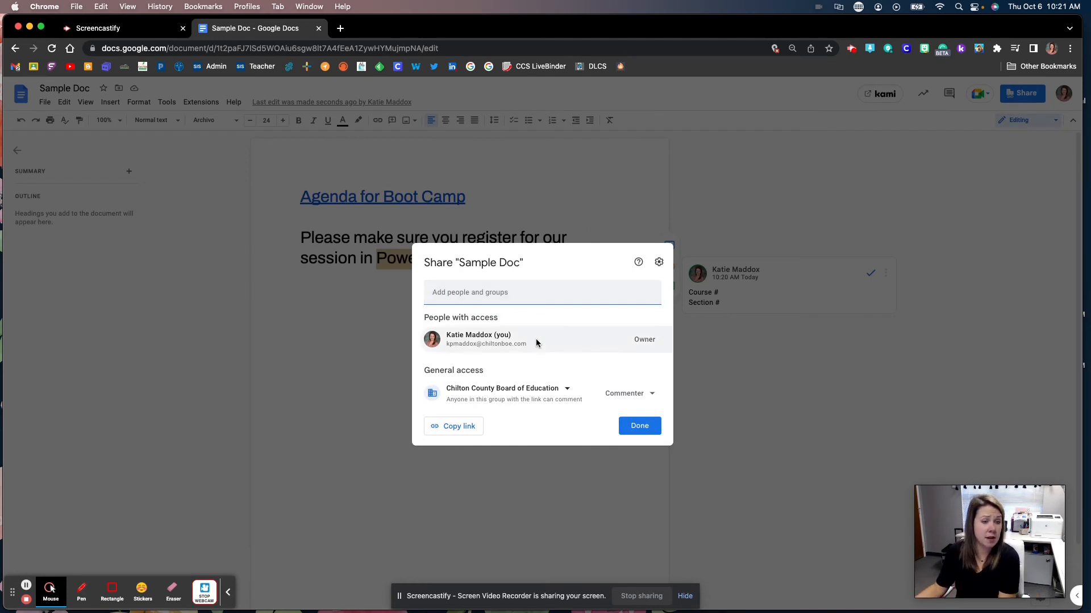
{"action": "left_click", "coordinate": [526, 389]}
{"action": "left_click", "coordinate": [512, 417]}
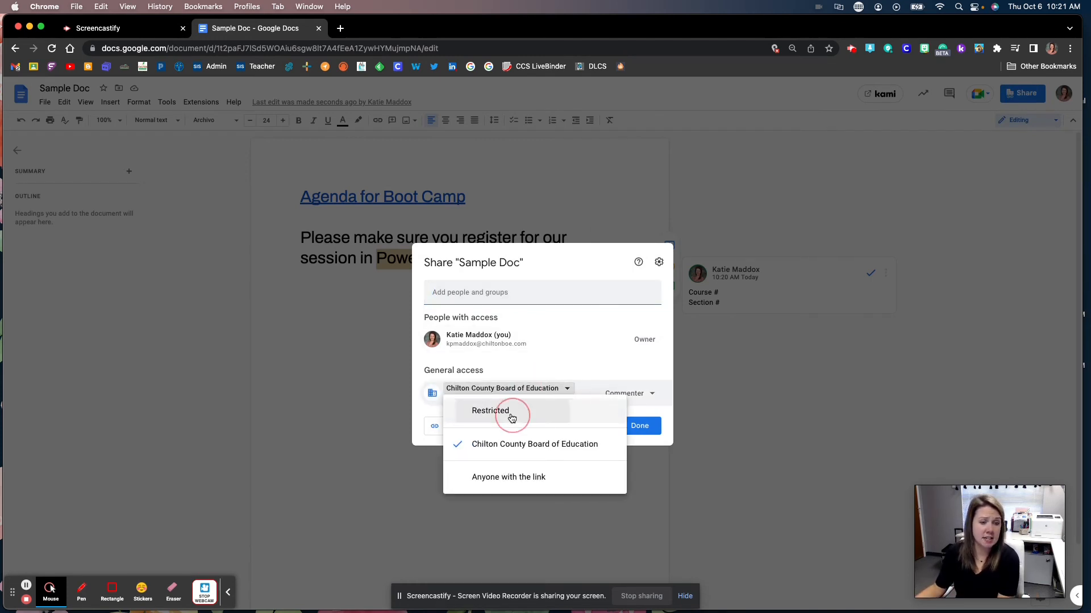
{"action": "left_click", "coordinate": [492, 392]}
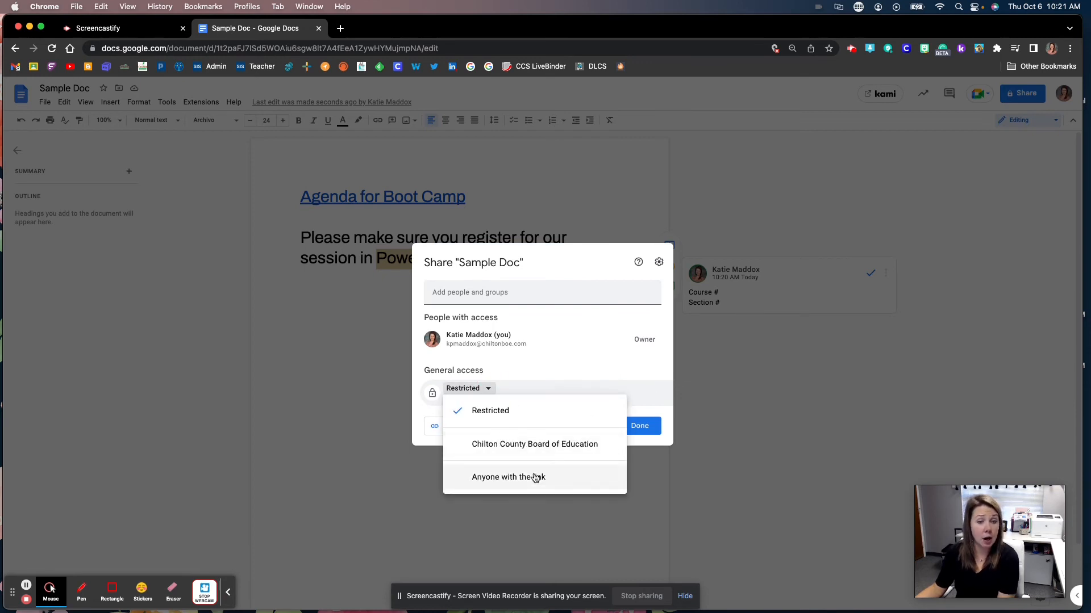
{"action": "left_click", "coordinate": [580, 380]}
{"action": "left_click", "coordinate": [464, 388]}
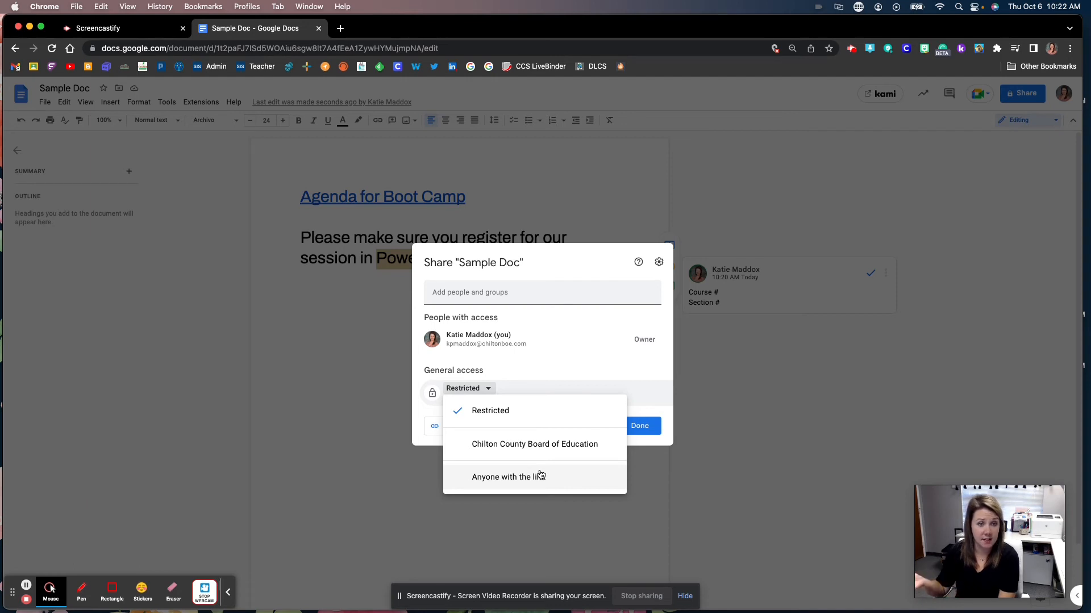
{"action": "left_click", "coordinate": [685, 386]}
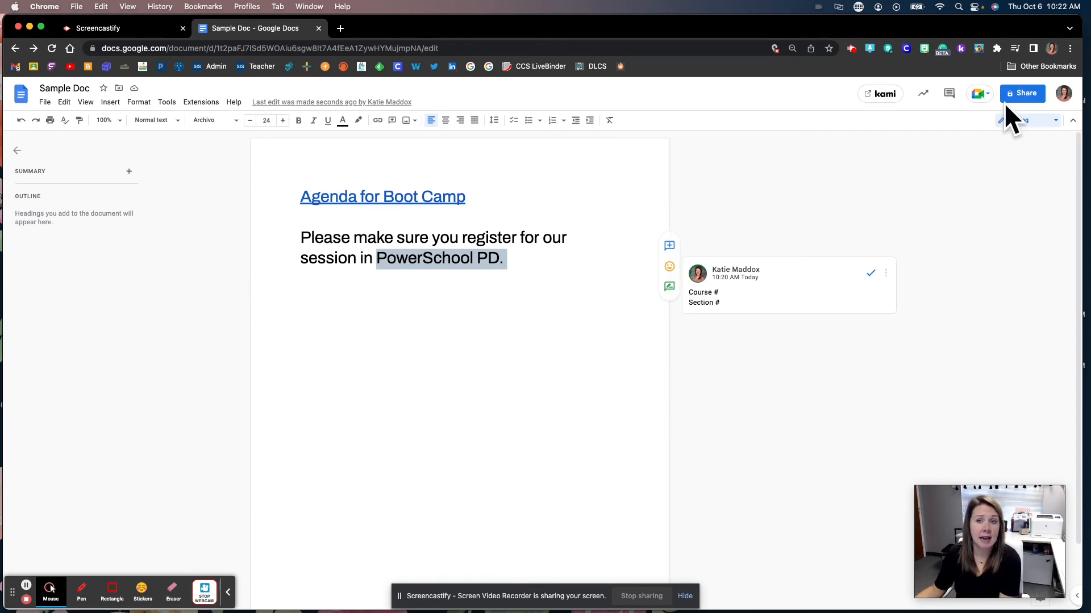
Start a new Google Meet meeting from within the document and end the call for everyone
{"action": "left_click", "coordinate": [987, 102]}
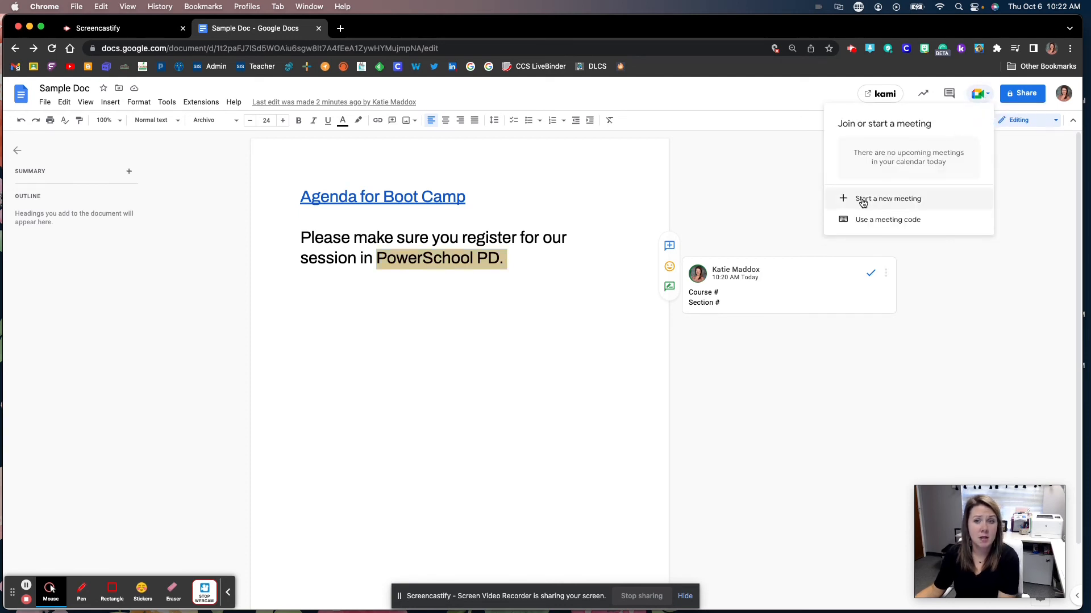
{"action": "left_click", "coordinate": [846, 200]}
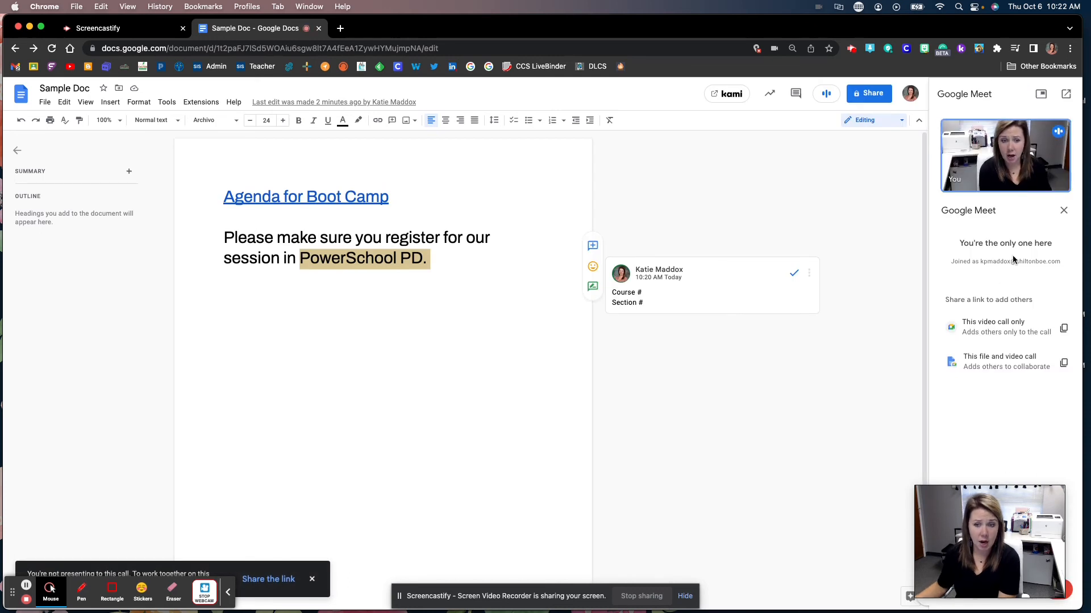
{"action": "left_click_drag", "start_coordinate": [1015, 504], "coordinate": [847, 478]}
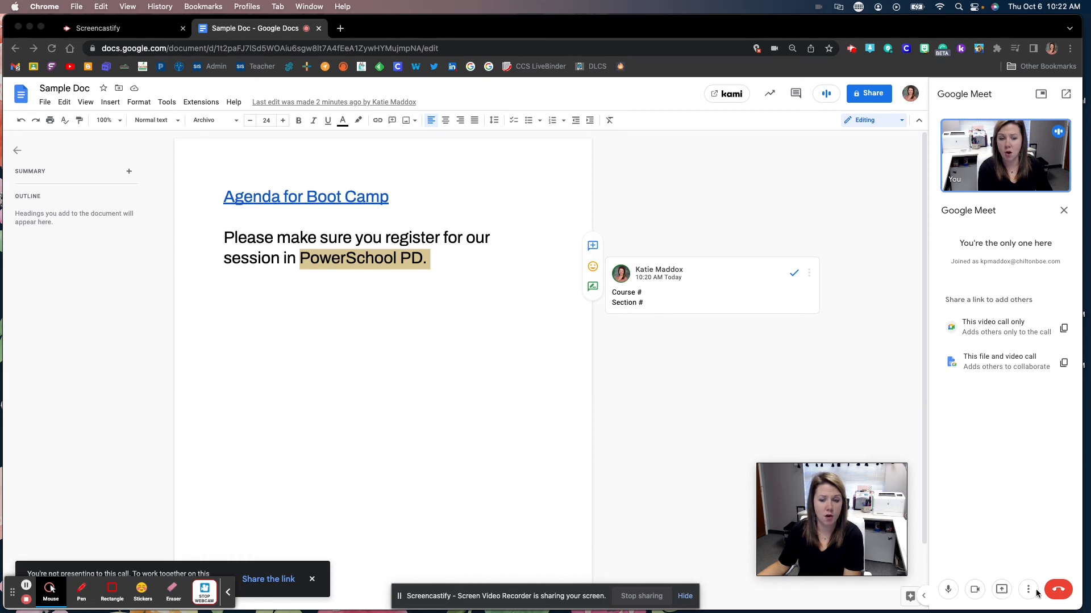
{"action": "left_click", "coordinate": [1057, 592]}
{"action": "left_click", "coordinate": [1057, 588]}
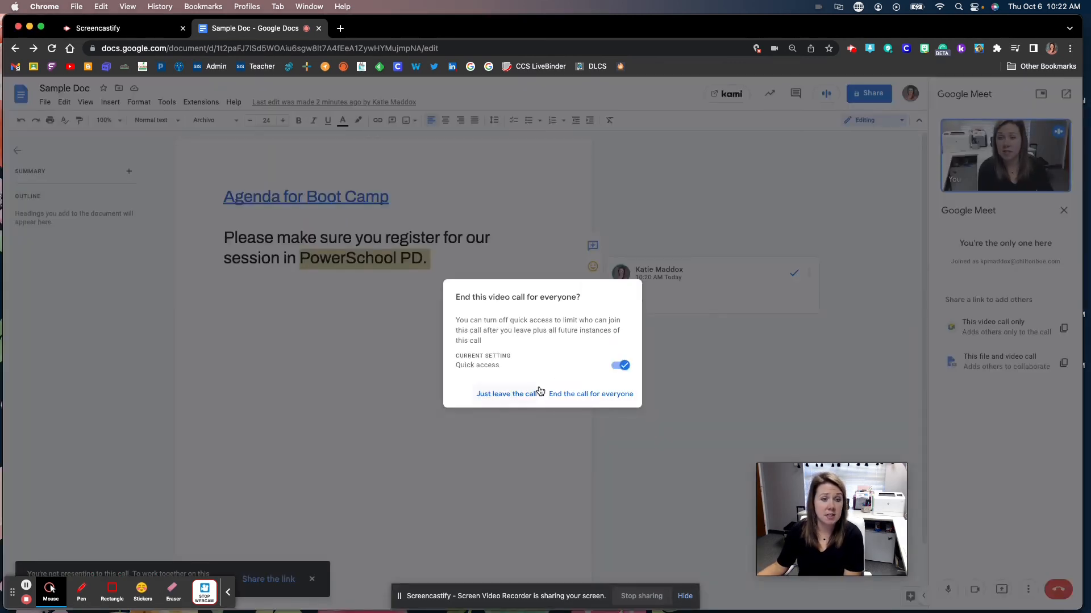
{"action": "left_click", "coordinate": [562, 394]}
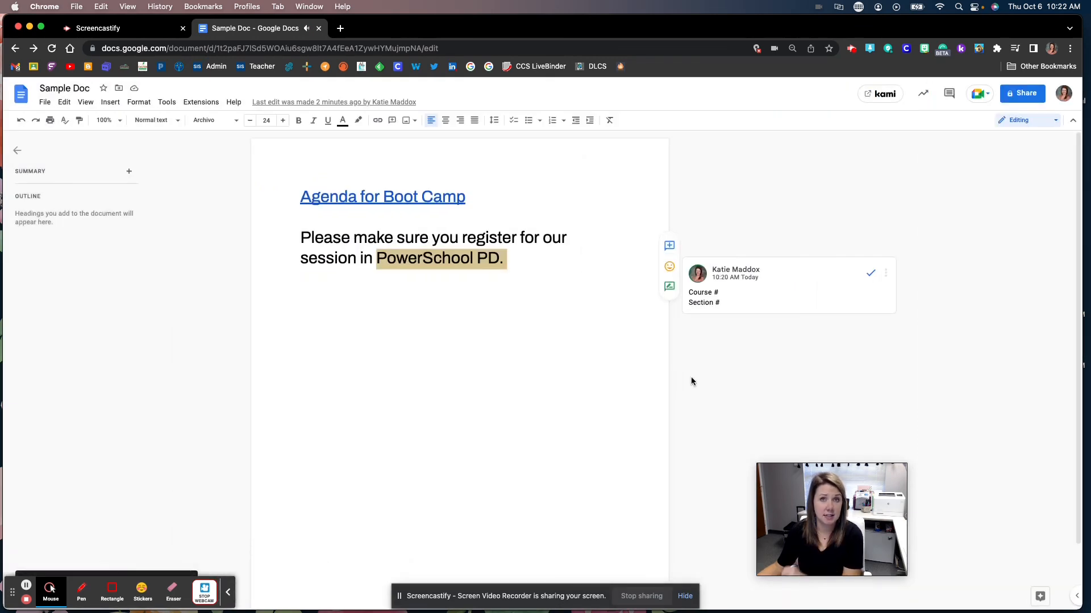
{"action": "left_click_drag", "start_coordinate": [813, 488], "coordinate": [952, 468]}
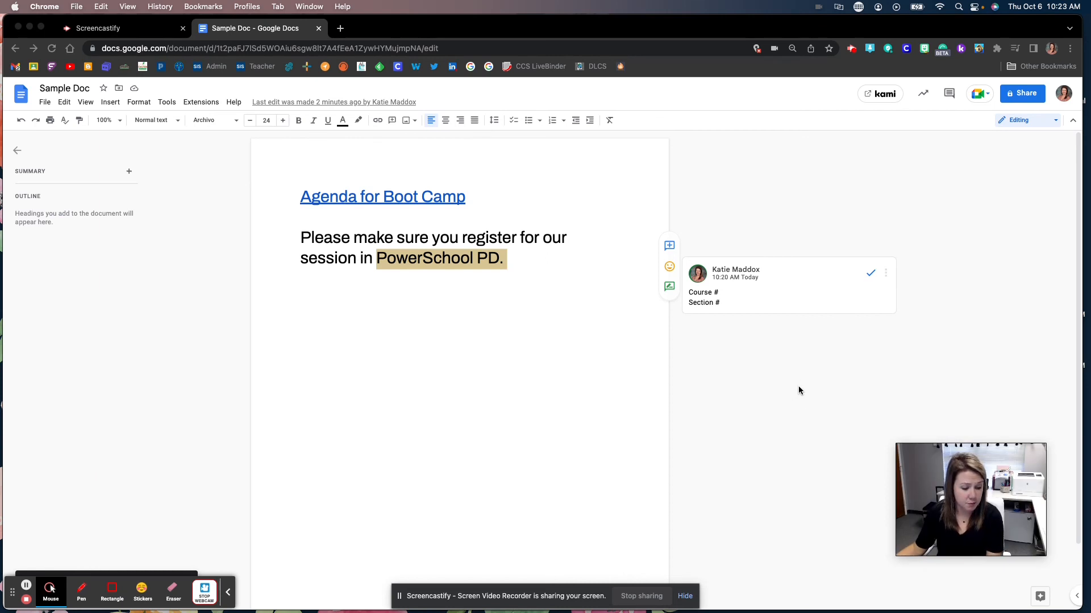
{"action": "left_click", "coordinate": [457, 233]}
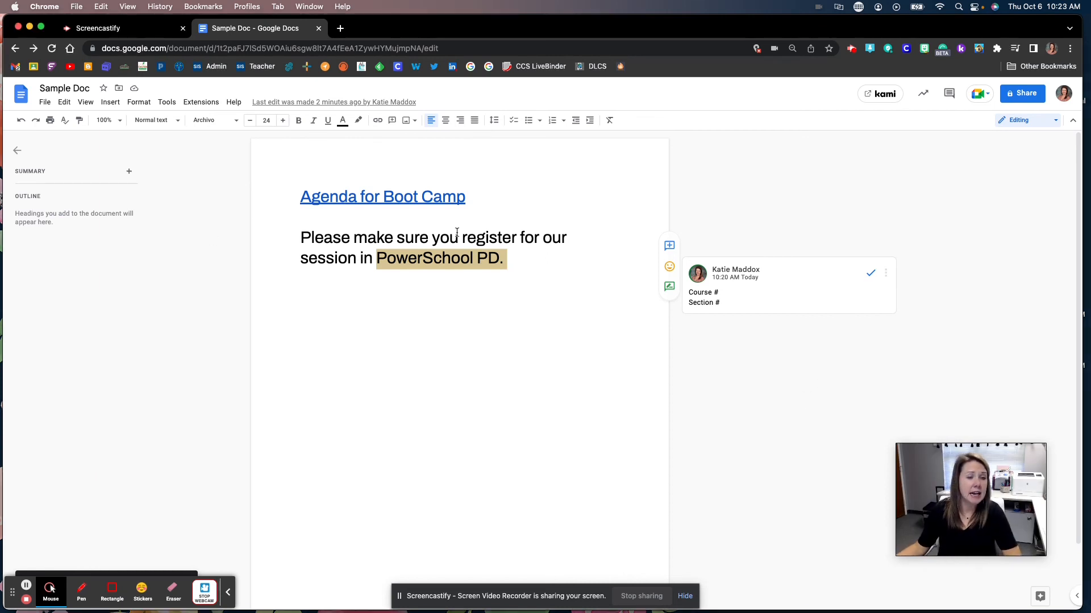
View the document's version history, check the October 6, 10:15 AM version and the current version, and return to the document
{"action": "left_click", "coordinate": [394, 237]}
{"action": "left_click", "coordinate": [527, 261]}
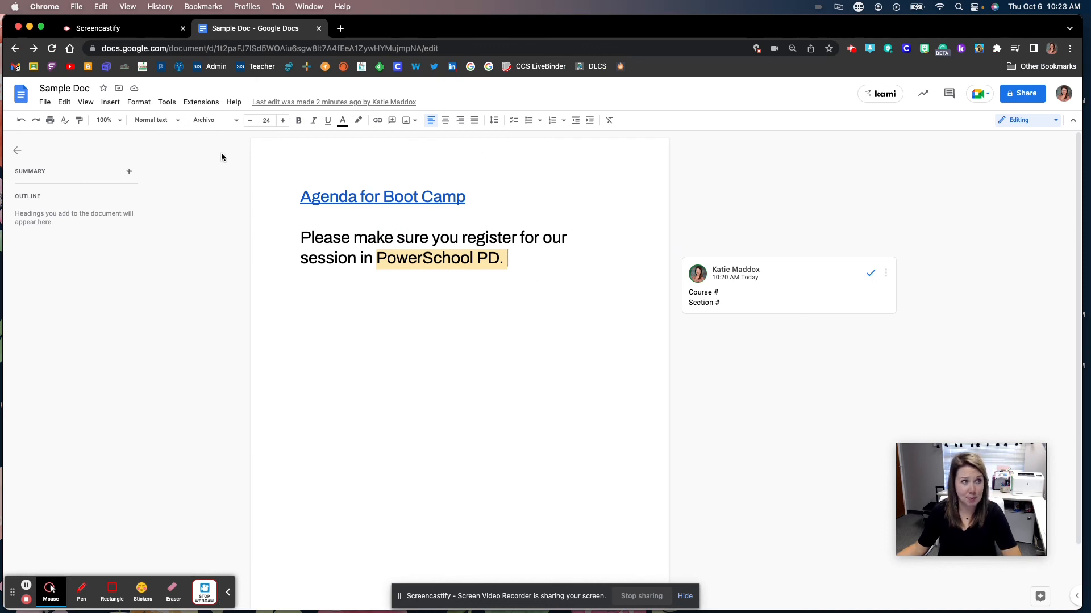
{"action": "left_click", "coordinate": [44, 103]}
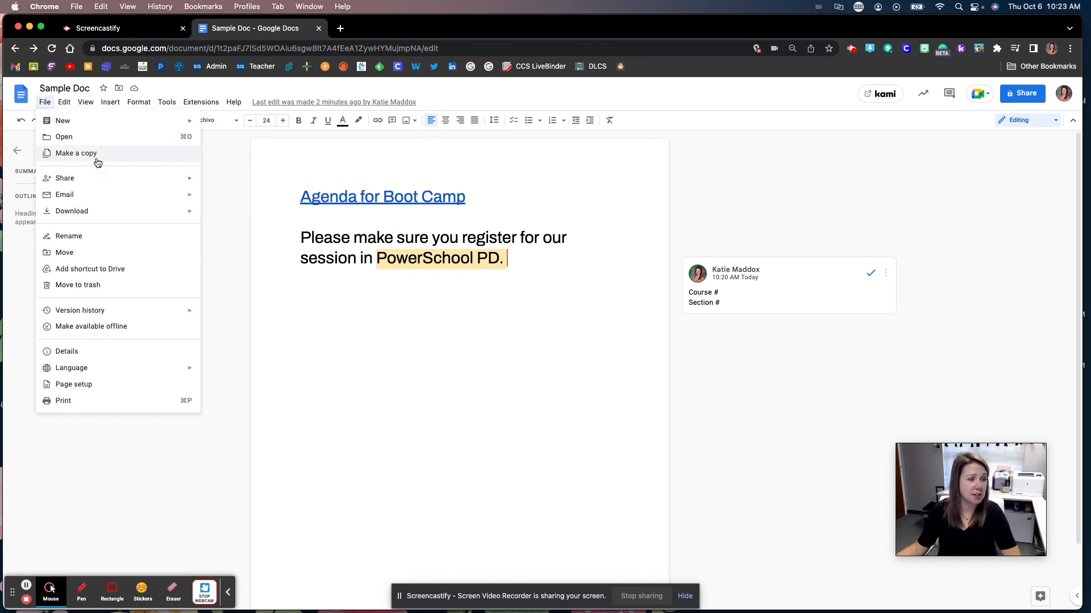
{"action": "mouse_move", "coordinate": [177, 315]}
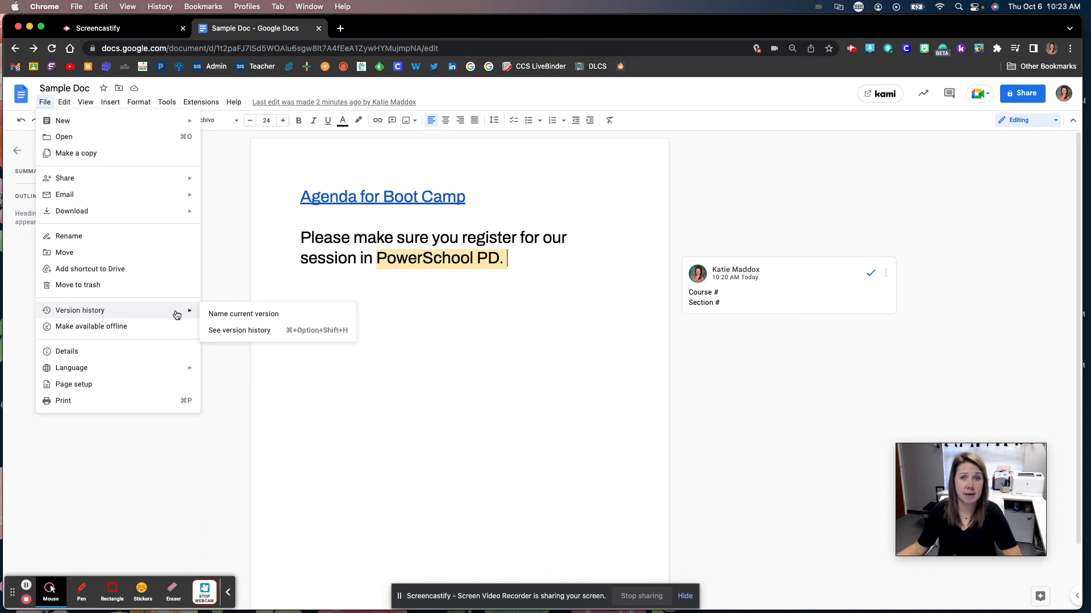
{"action": "left_click", "coordinate": [239, 330]}
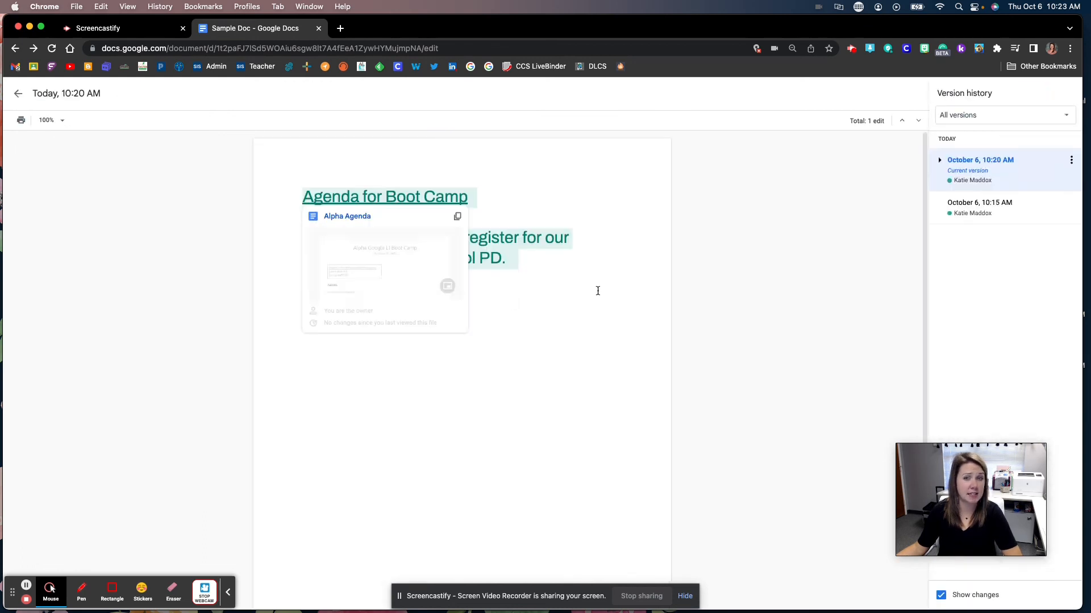
{"action": "left_click", "coordinate": [1001, 213]}
{"action": "left_click", "coordinate": [1012, 166]}
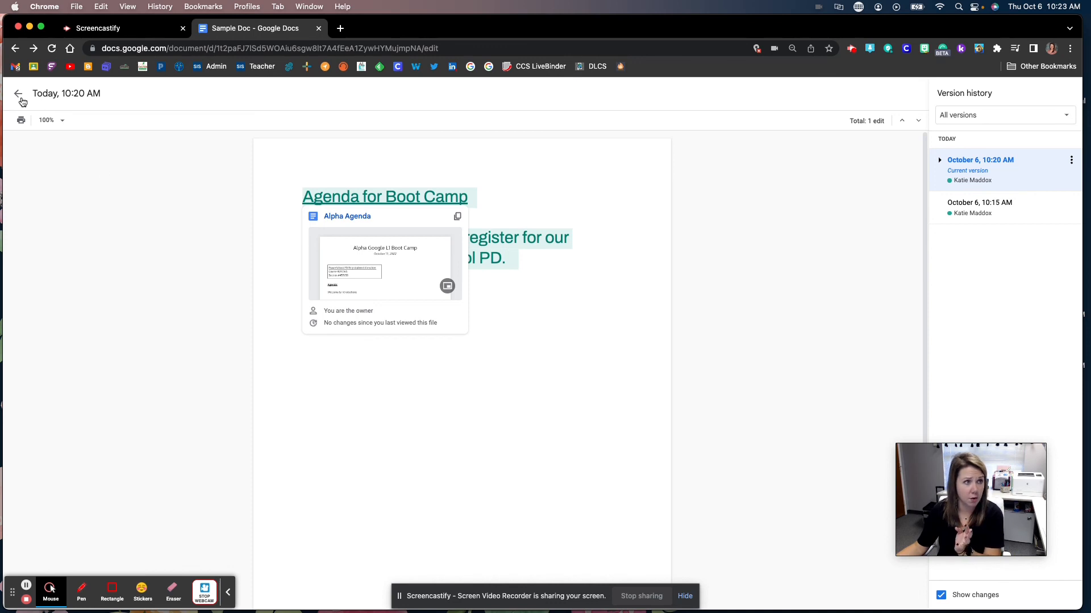
{"action": "left_click", "coordinate": [17, 96]}
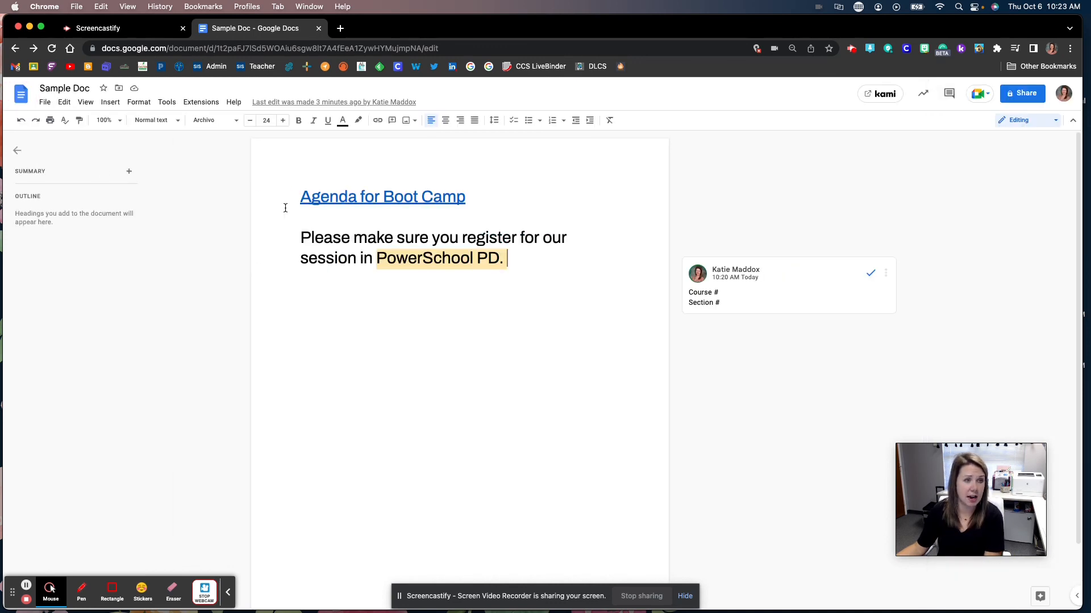